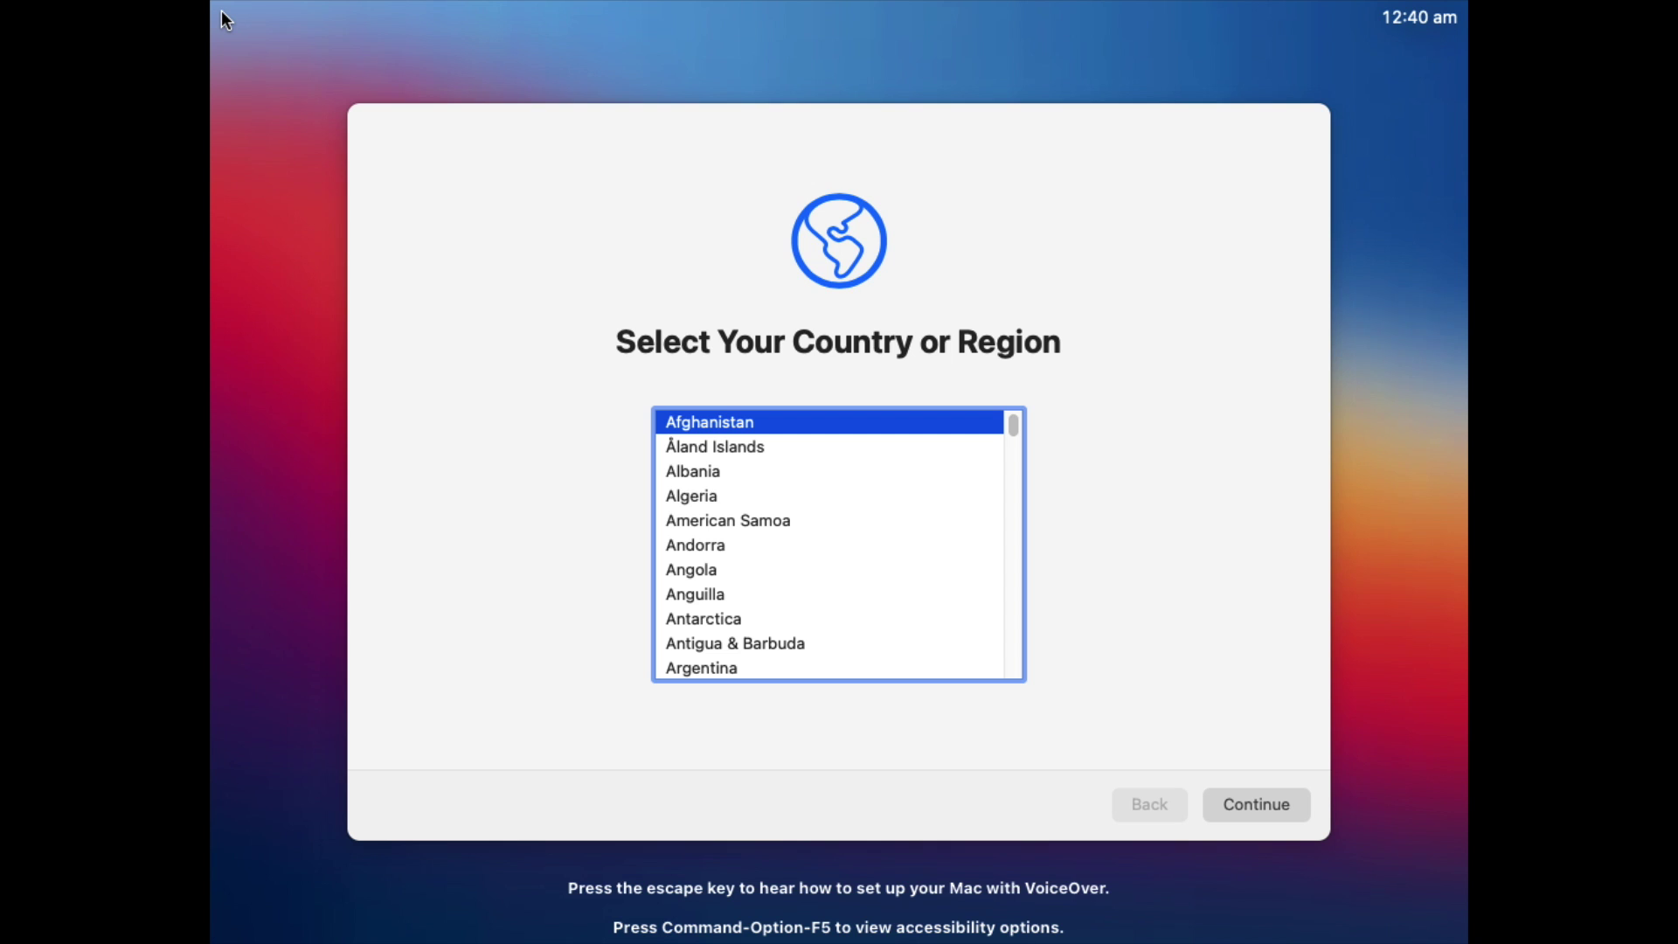
- Set the country to Australia and accept the suggested written and spoken languages
type("au")
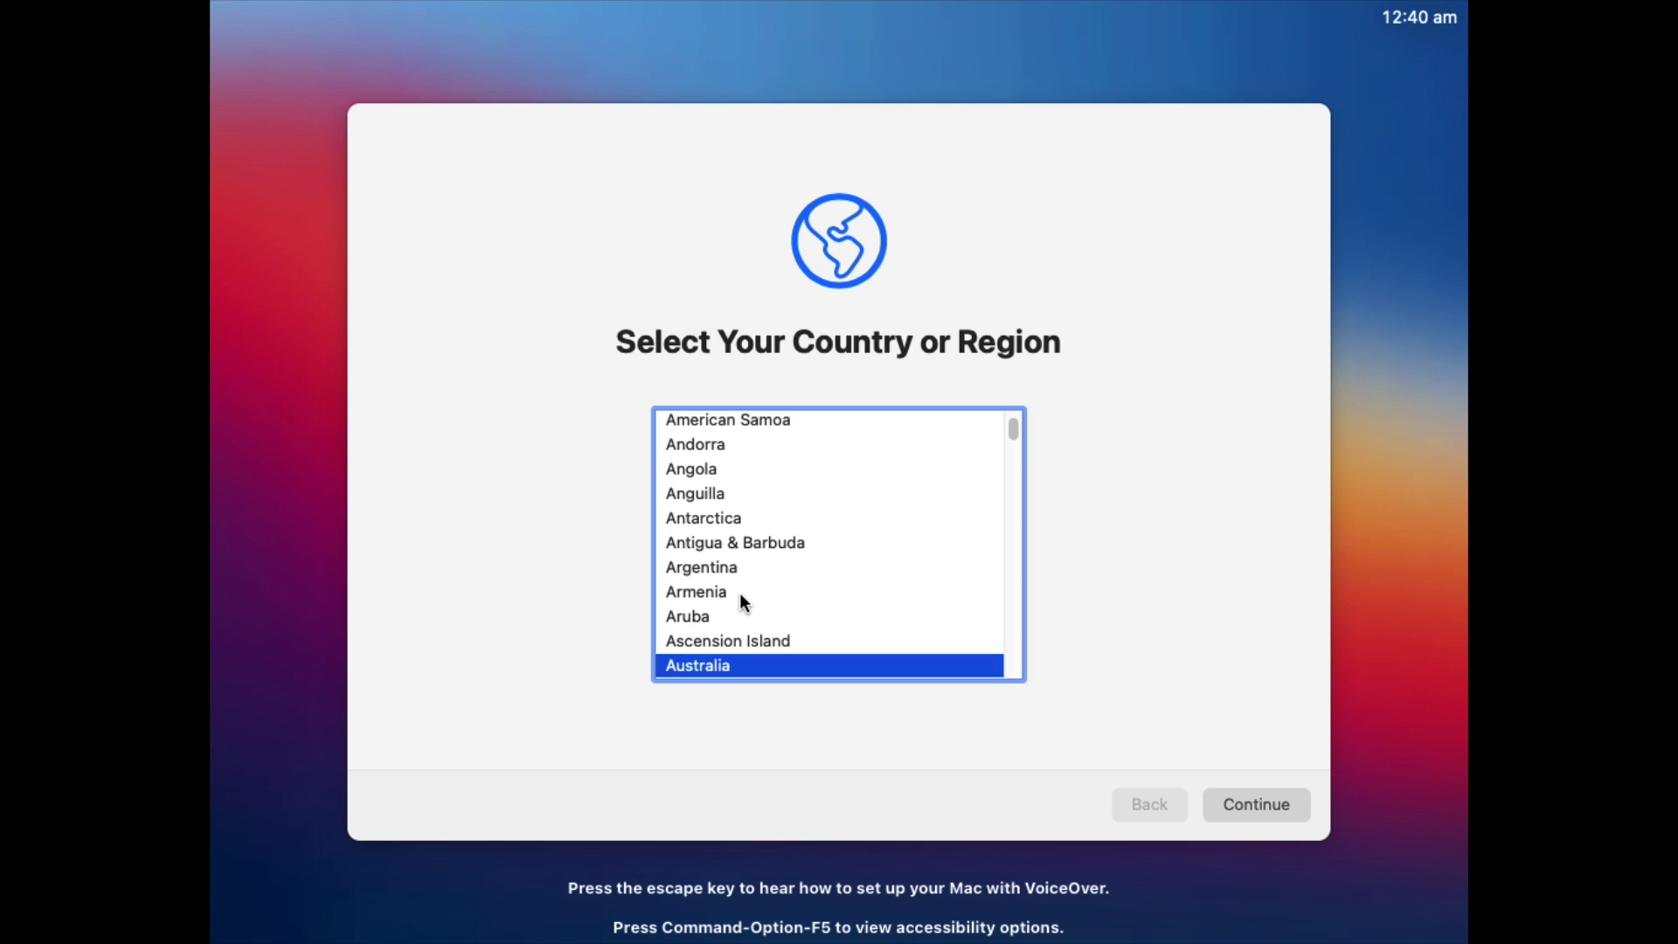
left_click(1306, 818)
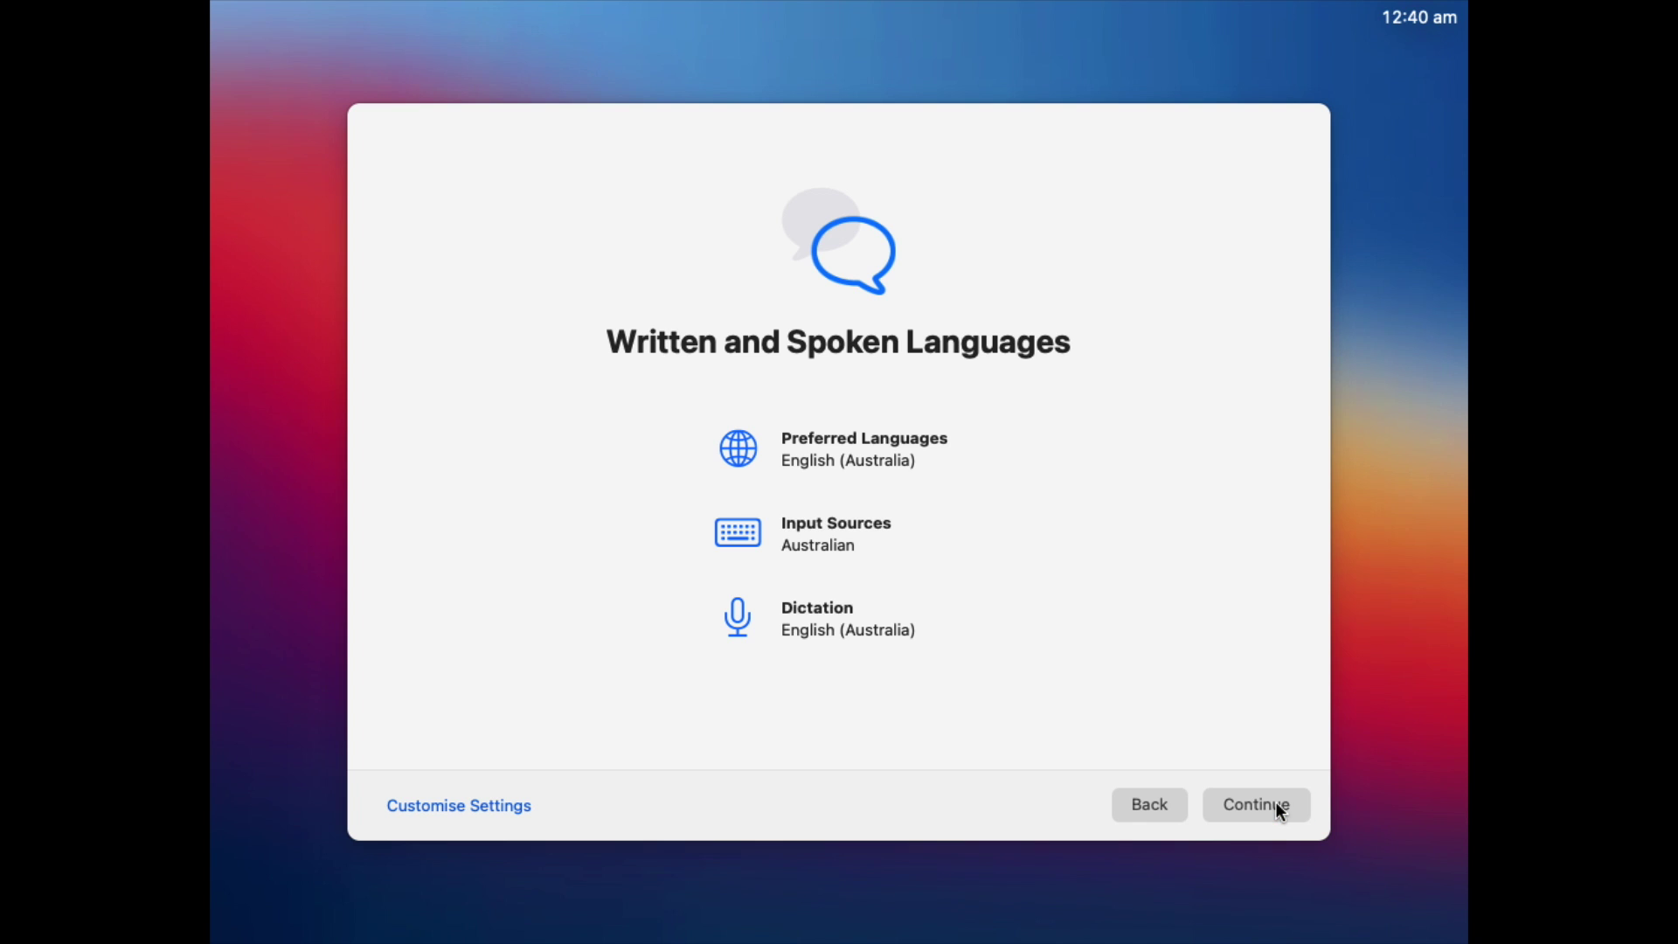
left_click(1278, 811)
- Go through the Vision accessibility options, leaving VoiceOver, Zoom, Hover Text and Speak Selection off, with the smallest cursor and standard transparency
left_click(564, 564)
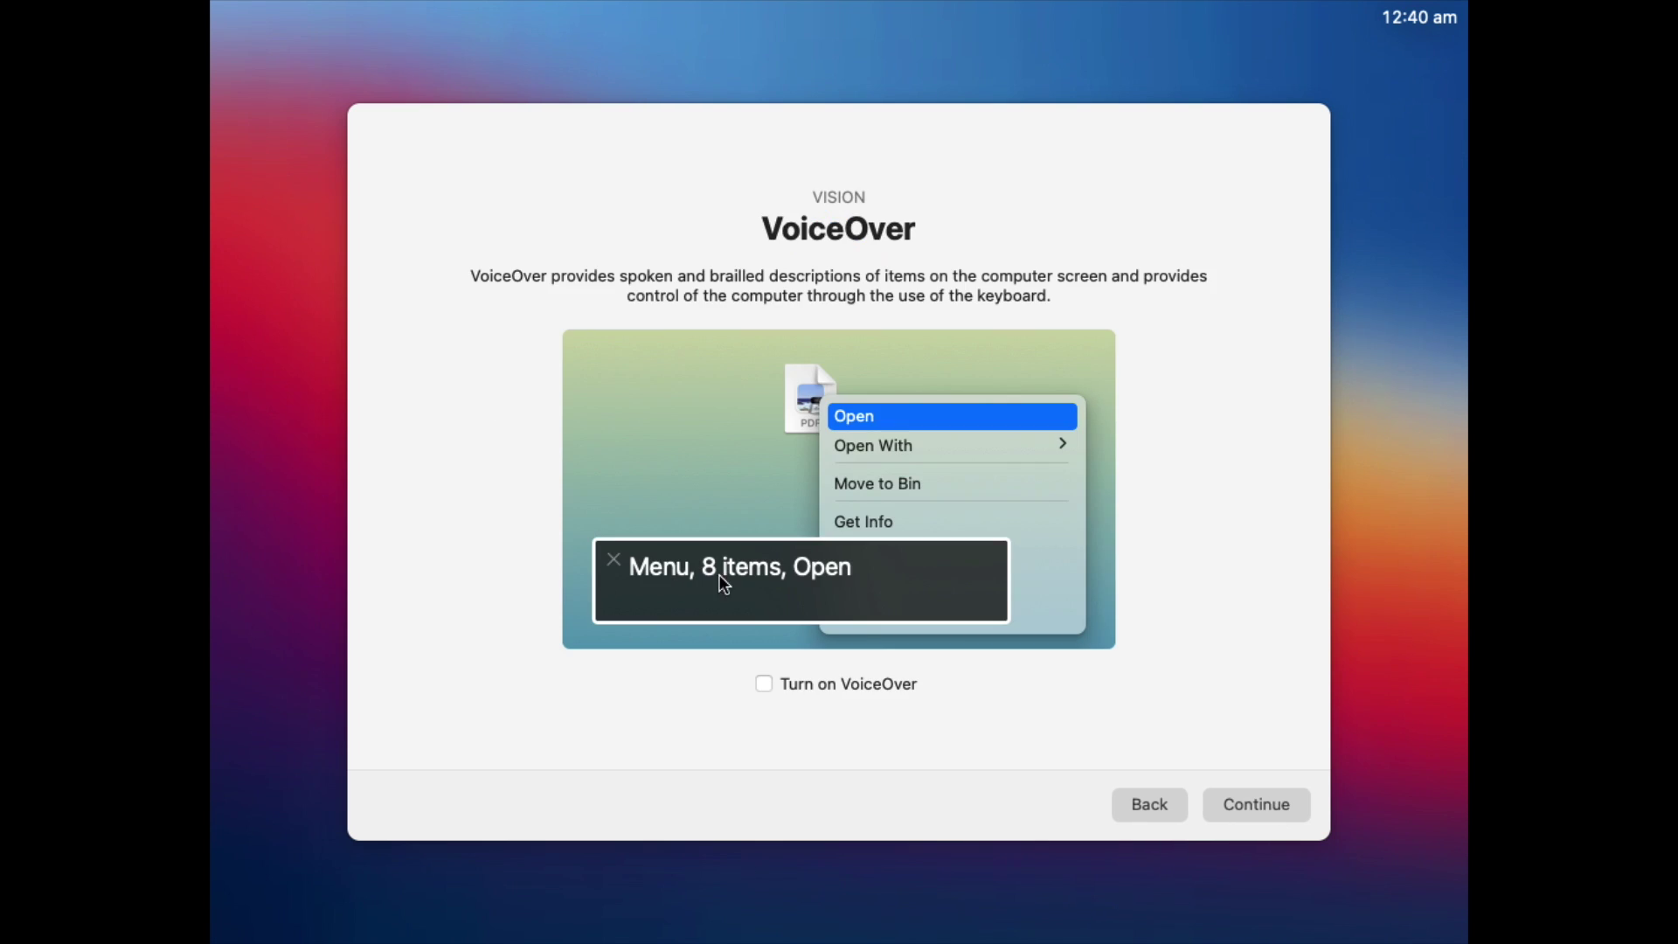
left_click(1261, 805)
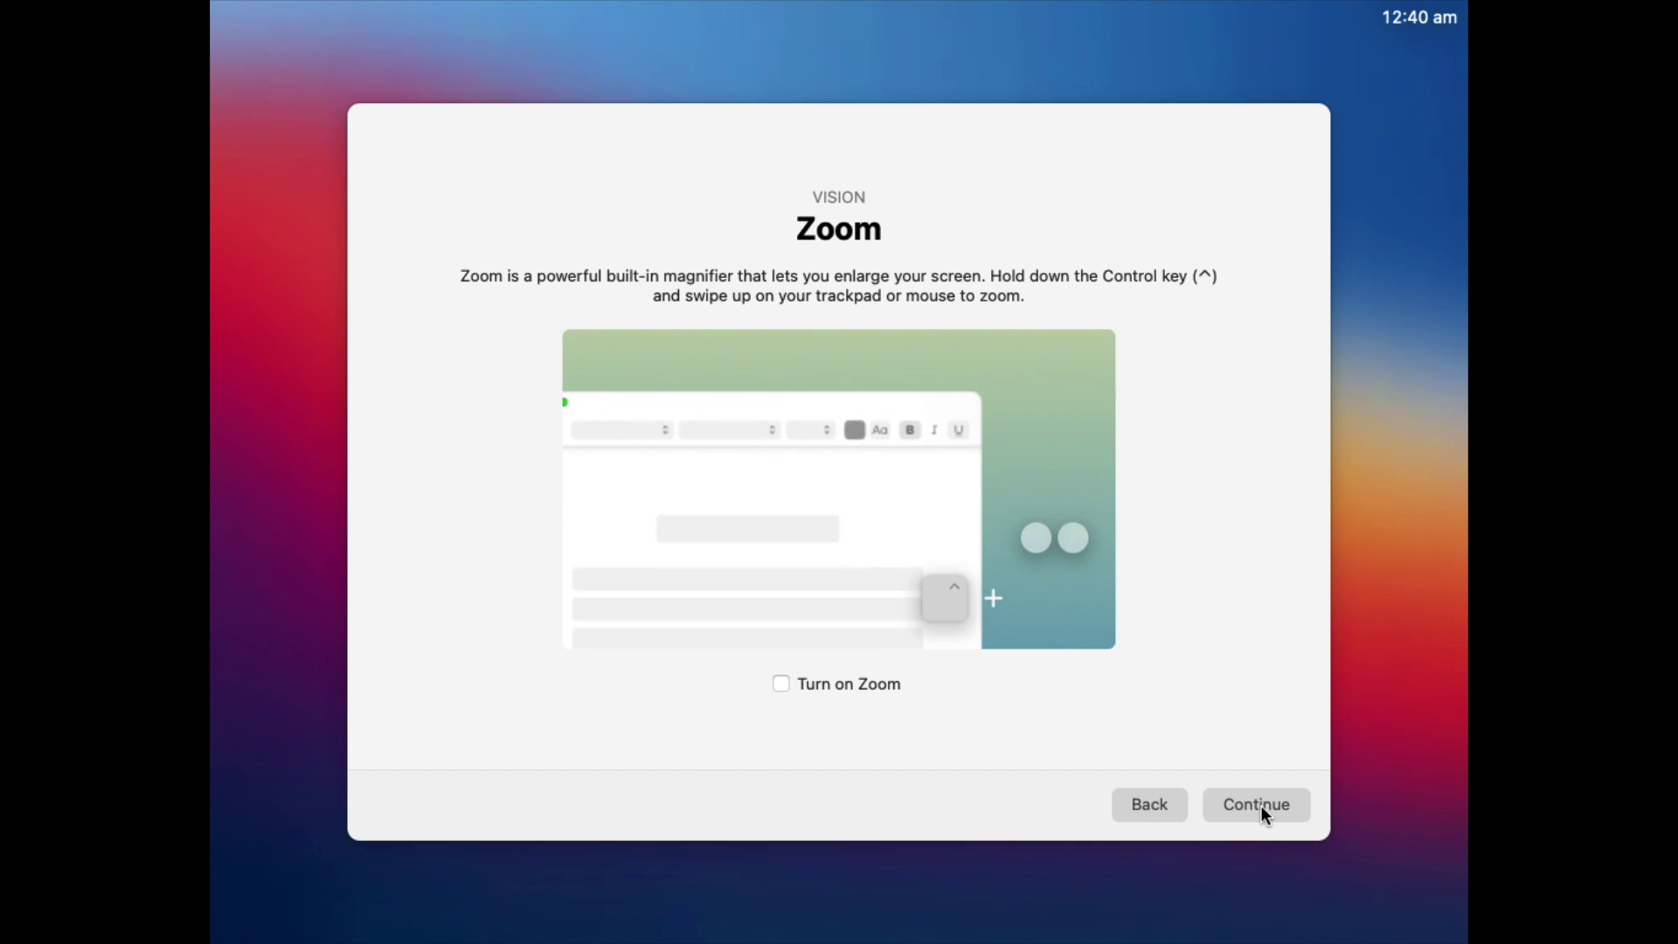
left_click(1261, 805)
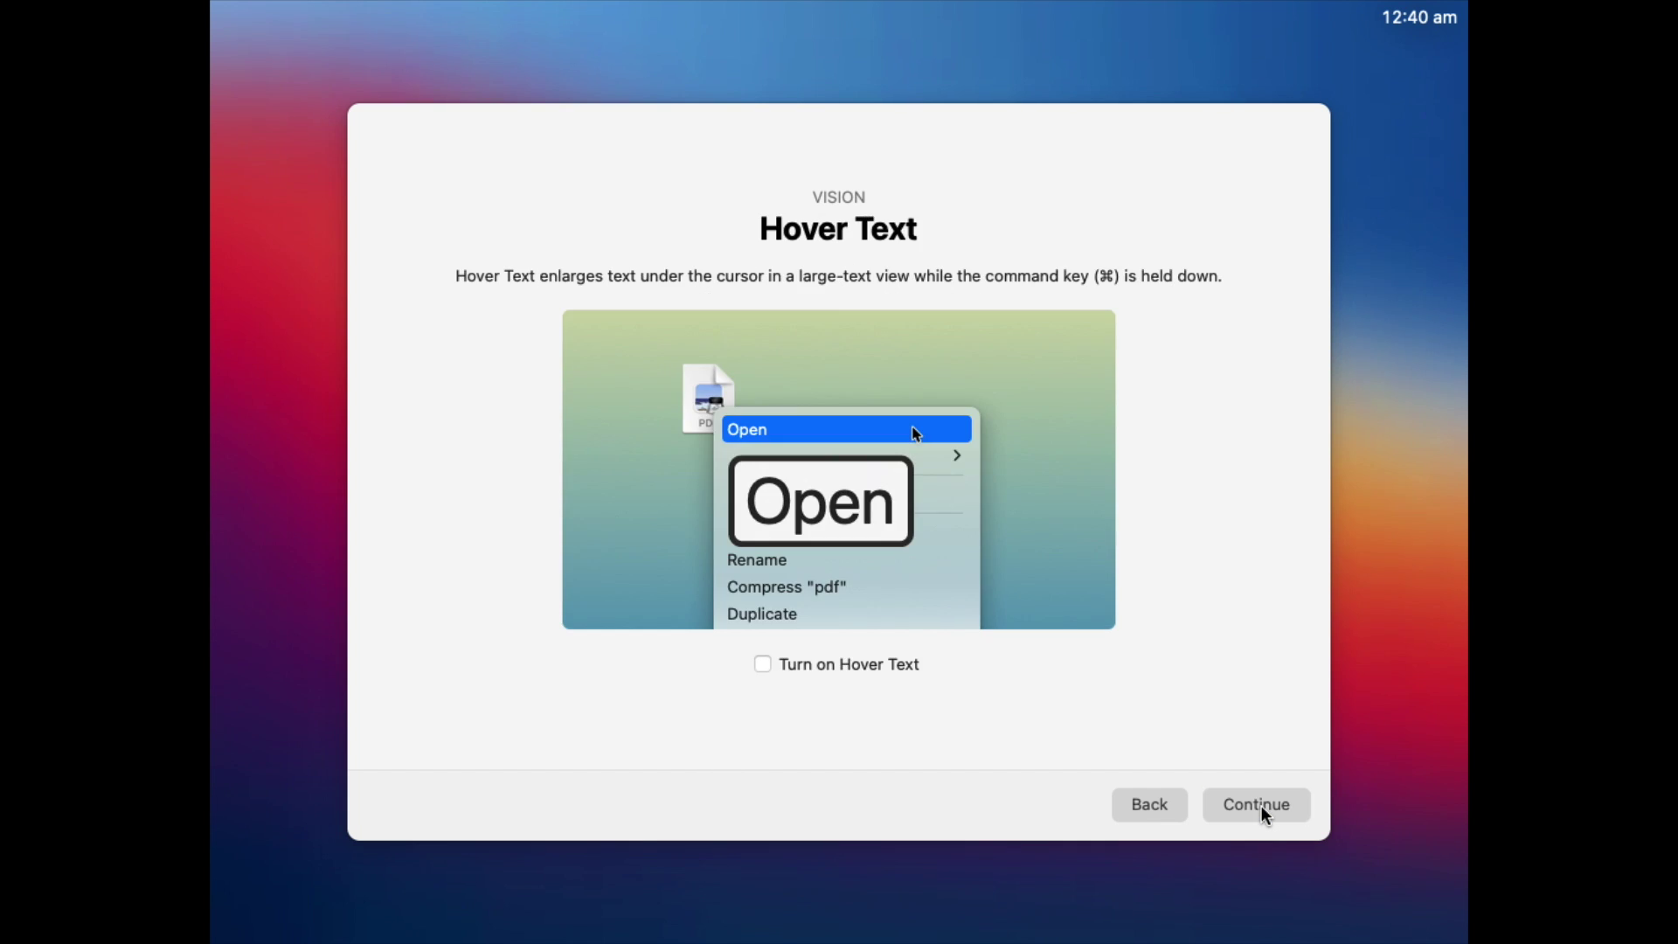
left_click(1261, 804)
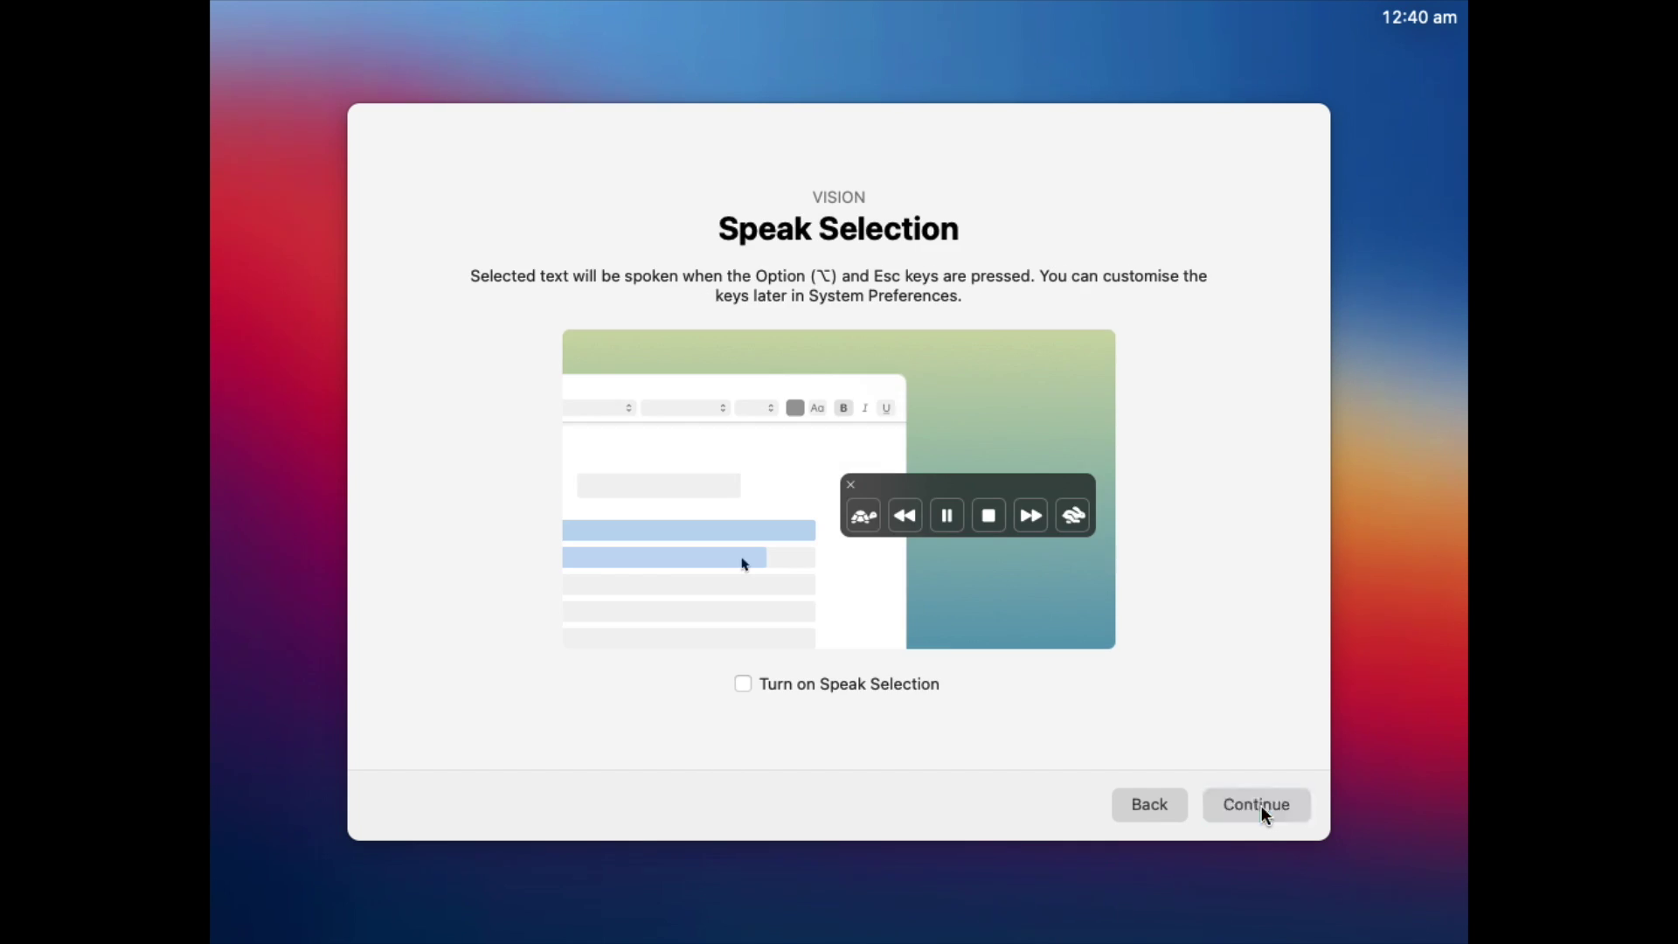
left_click(1262, 804)
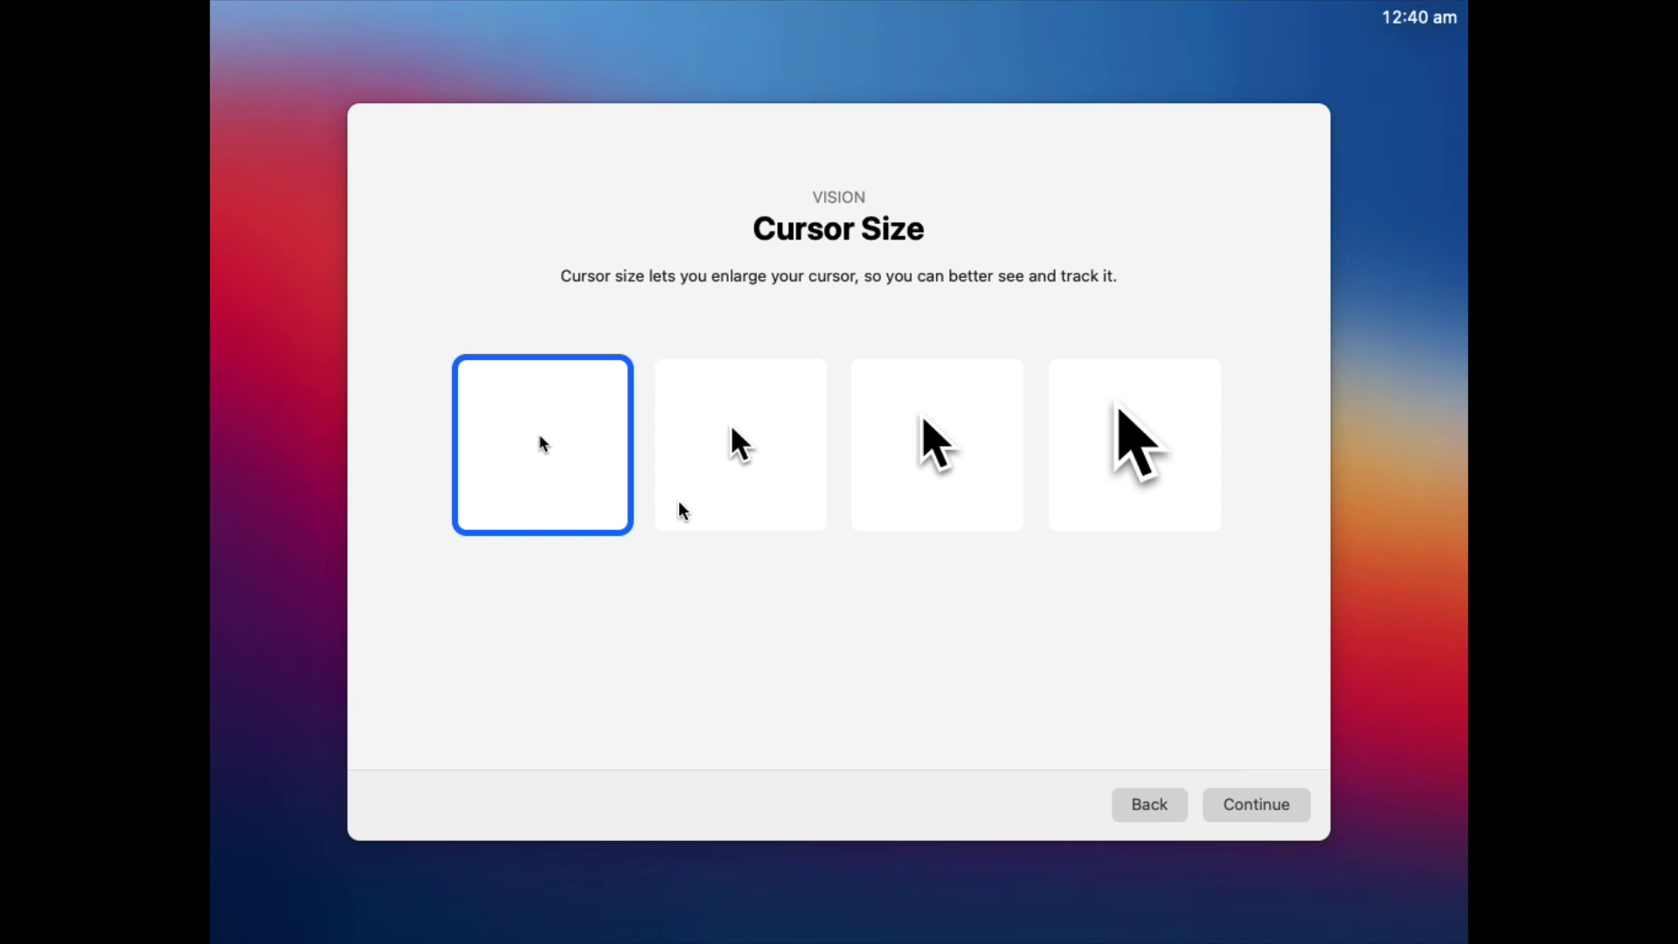
left_click(1241, 804)
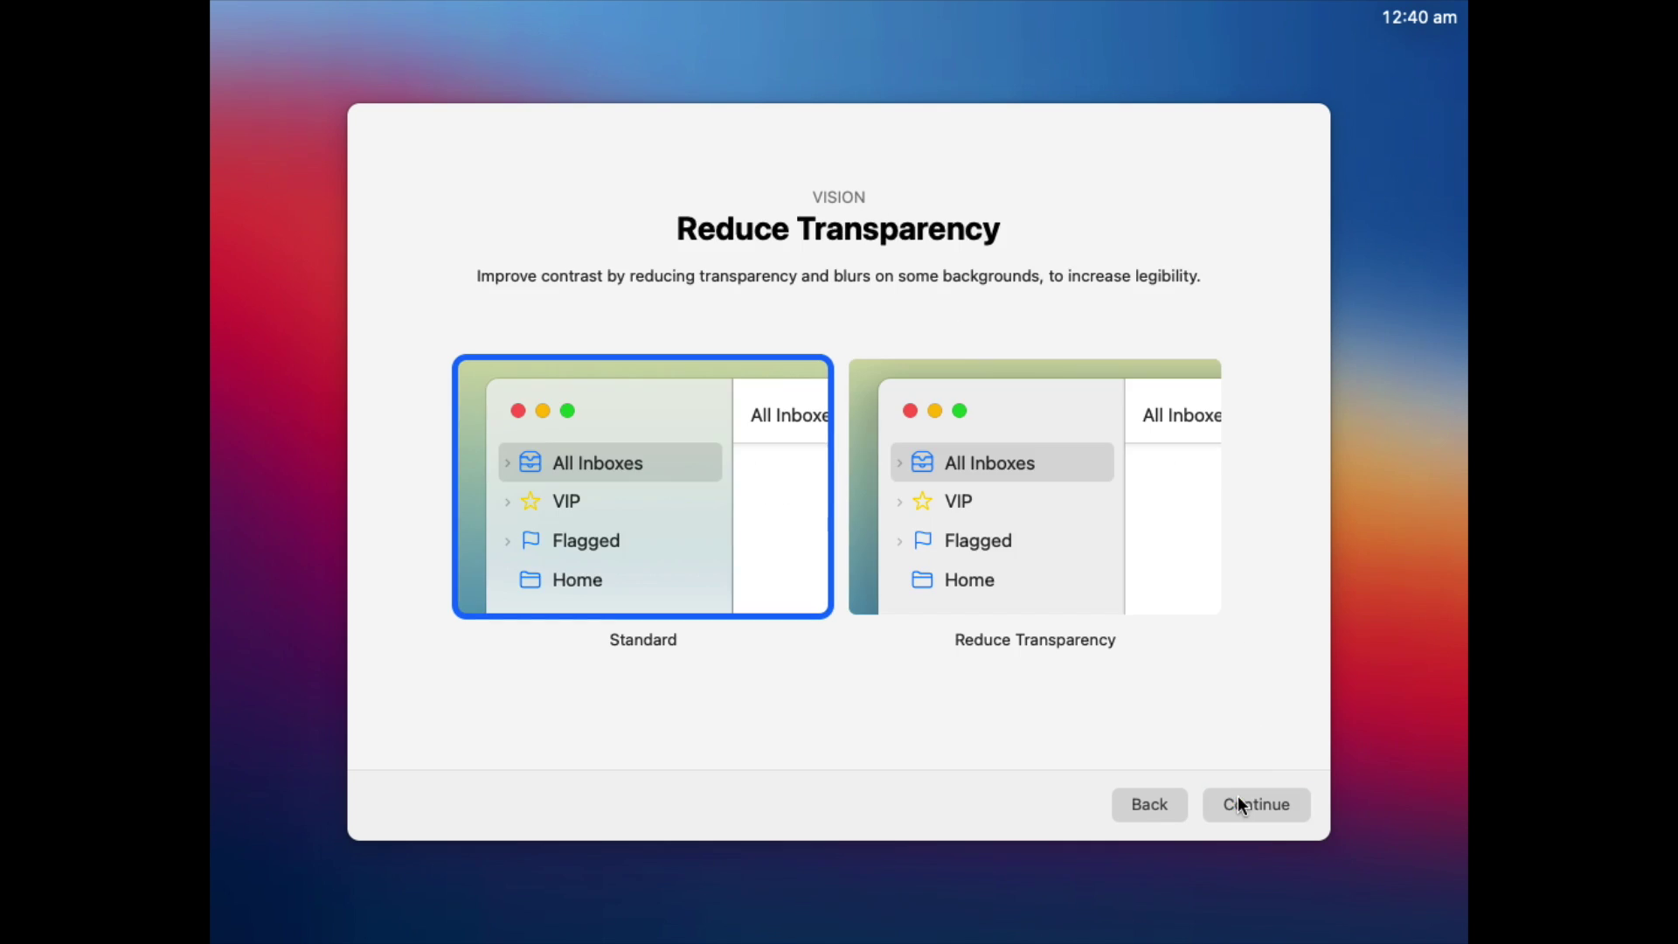
left_click(1239, 801)
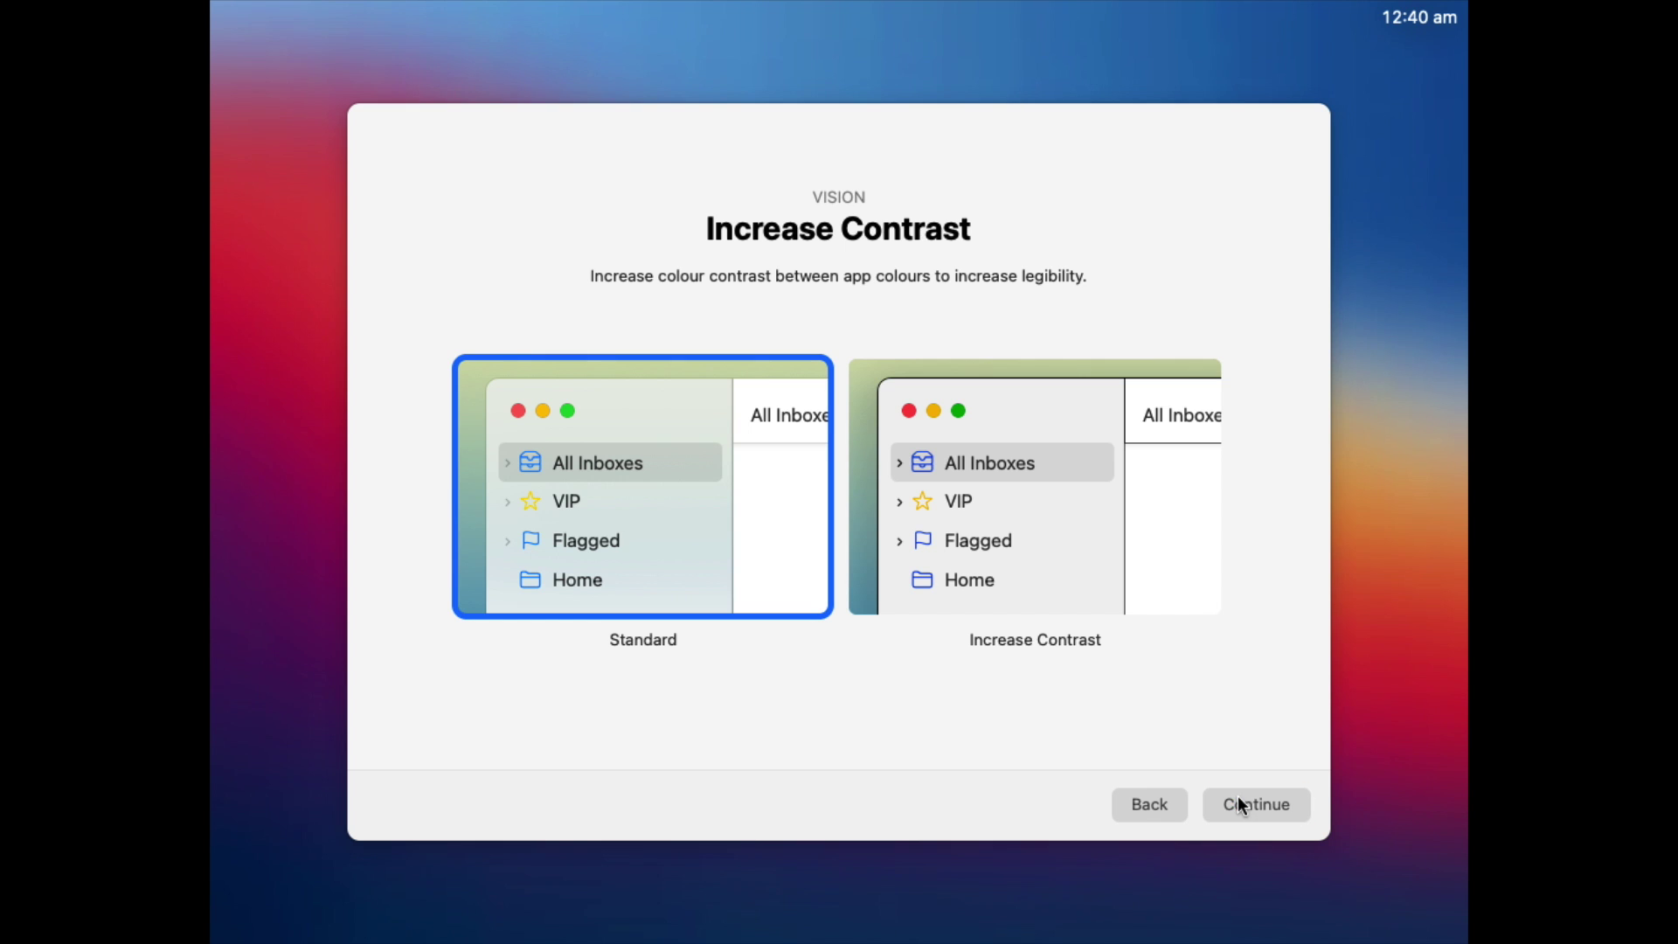
- Return to the contrast choice, try Increase Contrast, and set it back to Standard
left_click(1241, 803)
left_click(1147, 801)
left_click(1017, 472)
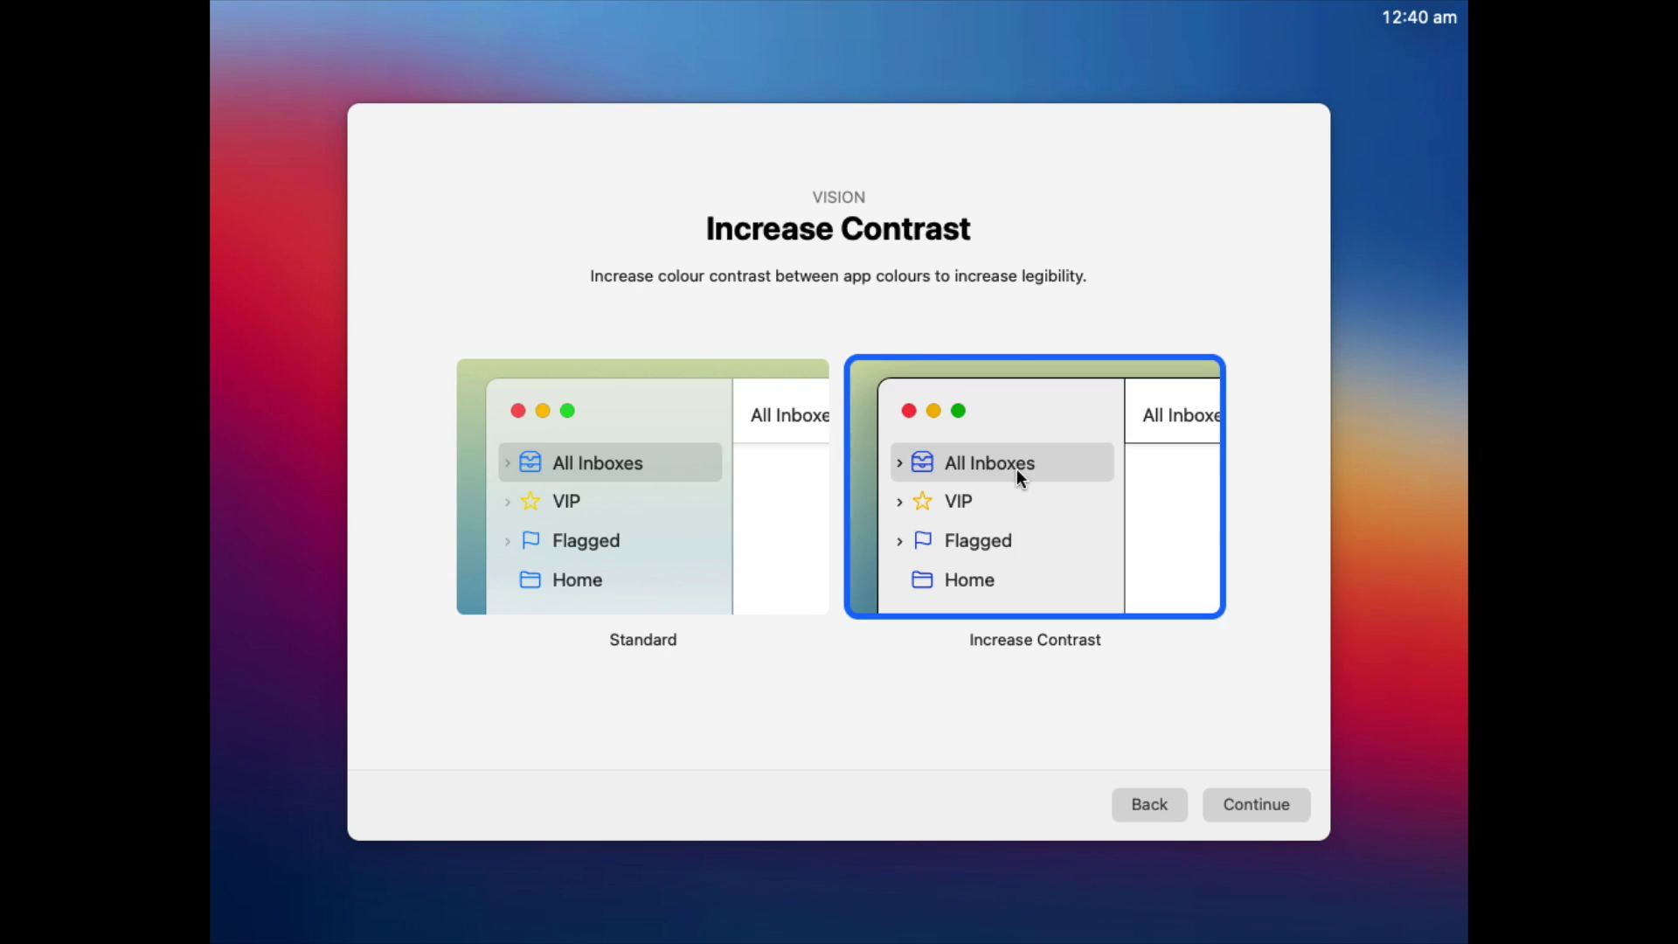
left_click(729, 456)
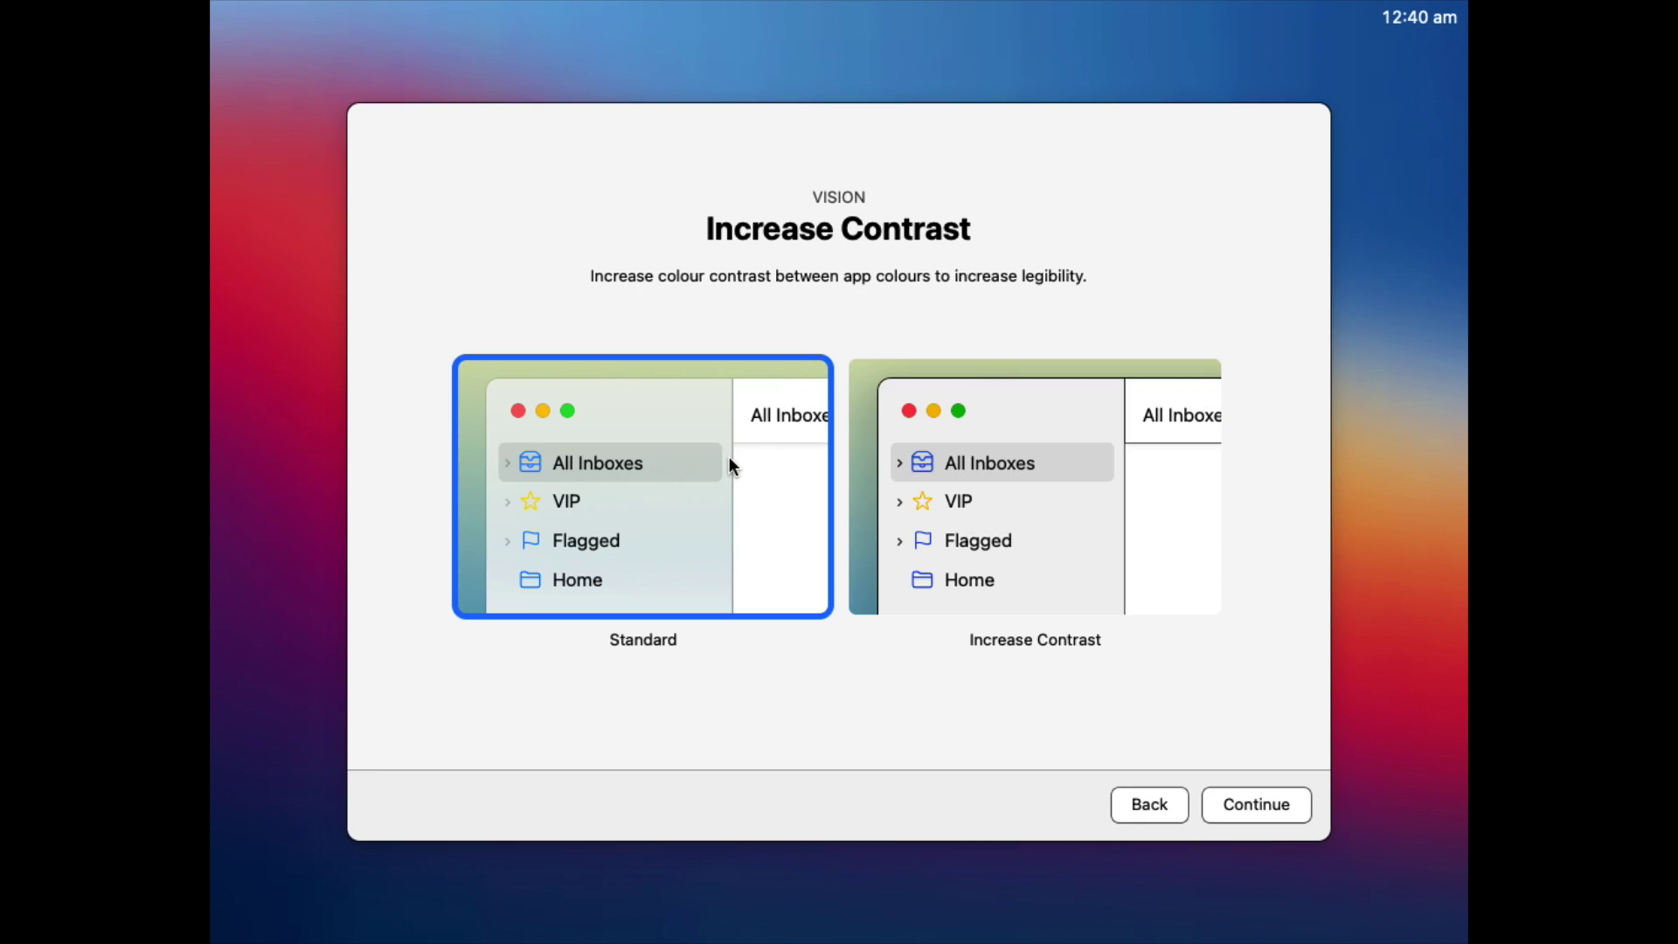
left_click(1243, 805)
- Try the Dark appearance, choose Light instead, and finish the Vision options with standard motion
left_click(895, 505)
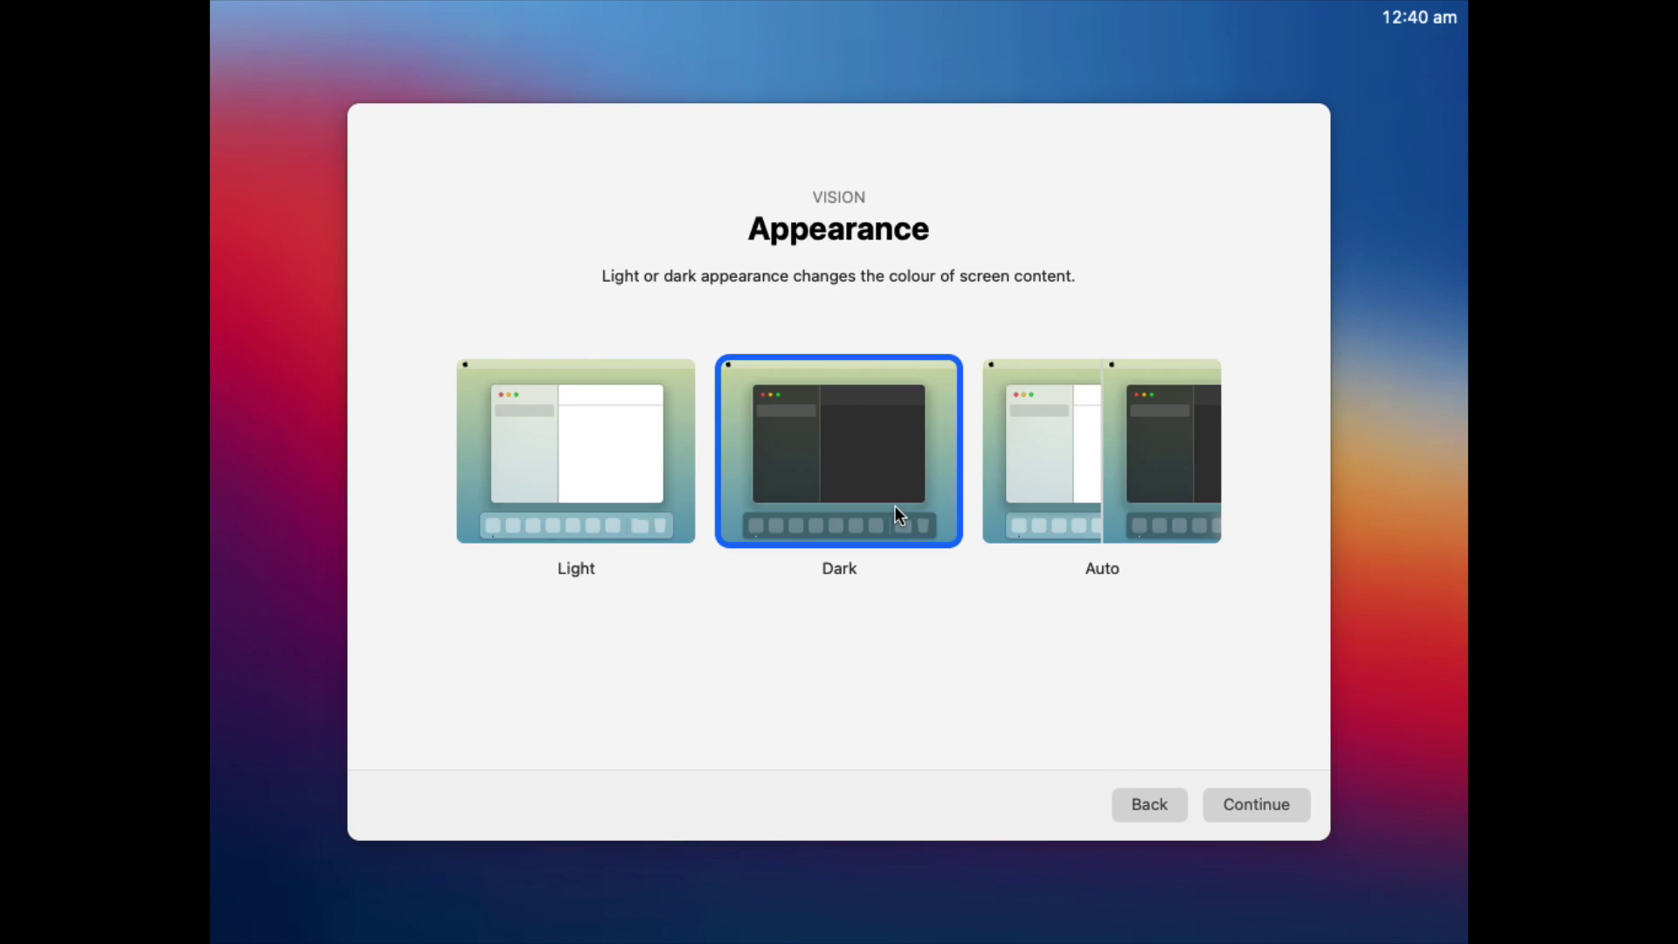
left_click(667, 485)
left_click(1283, 802)
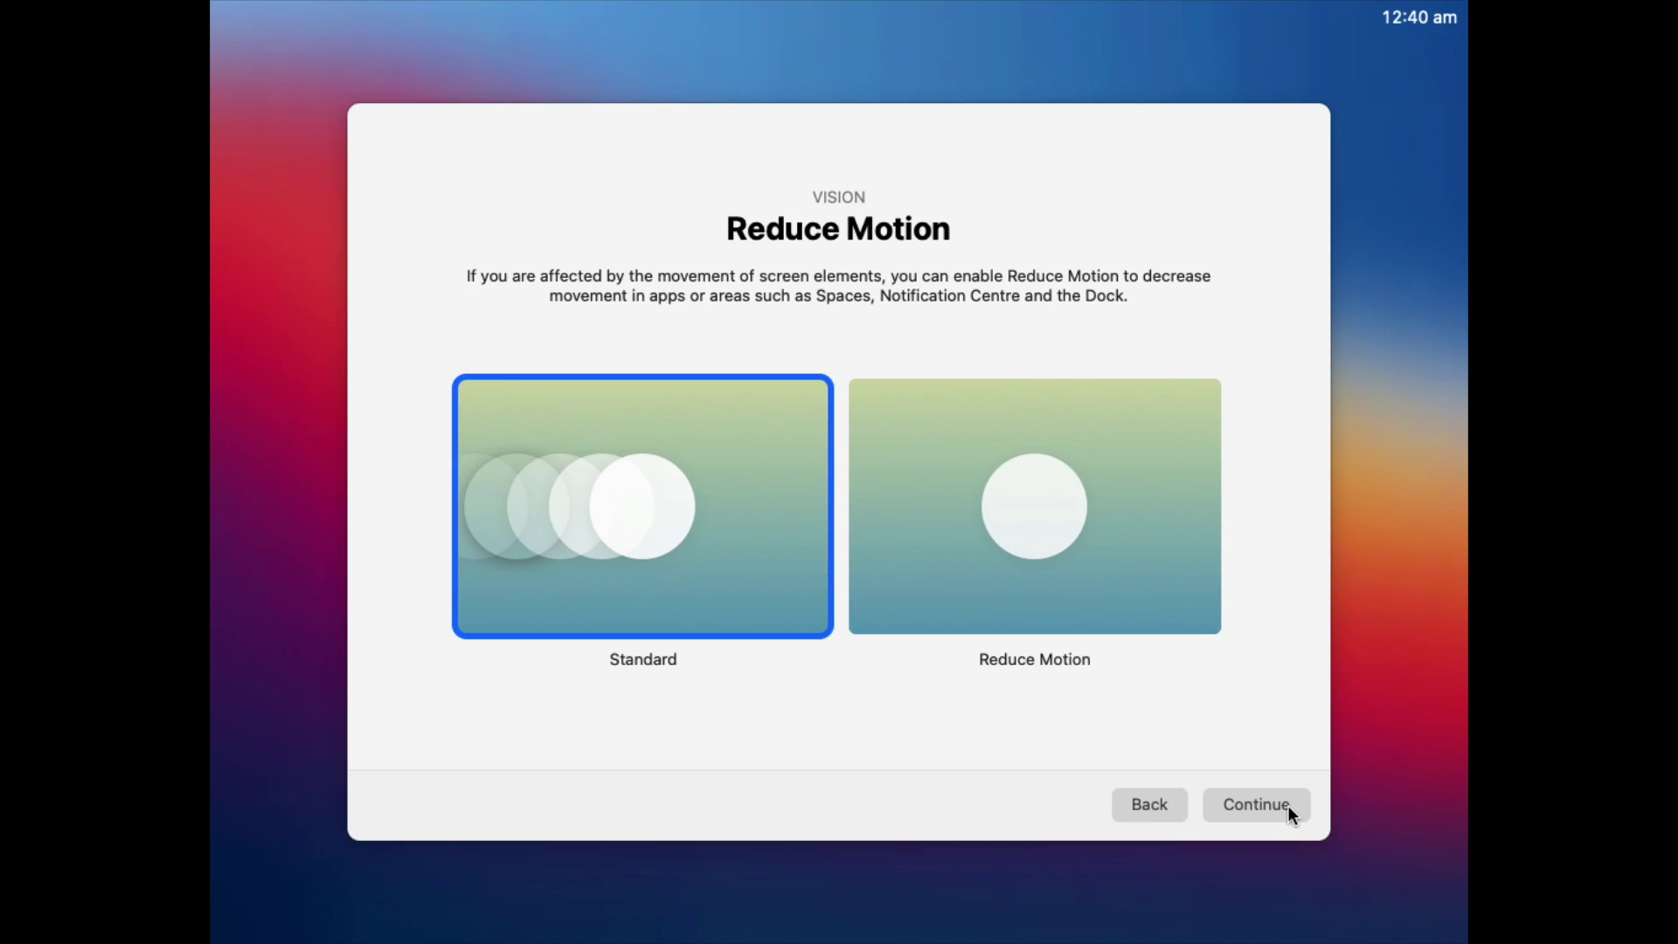
left_click(1288, 807)
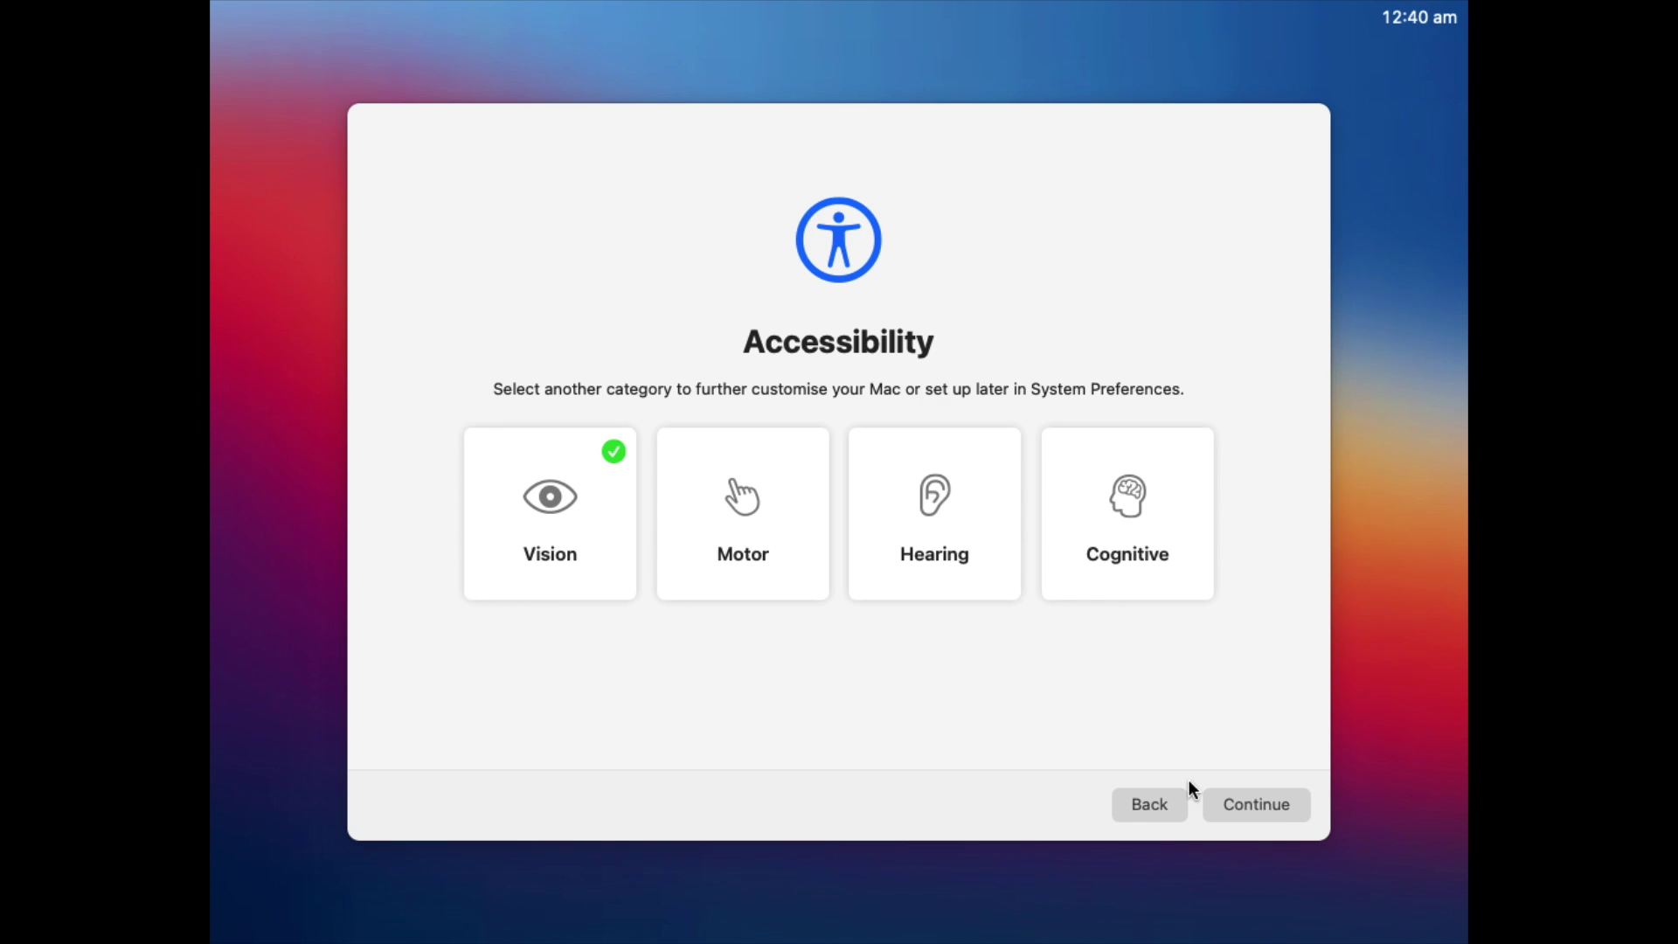
- Complete the Motor and Hearing accessibility categories, leaving Accessibility Keyboard and Closed Captions off
left_click(673, 524)
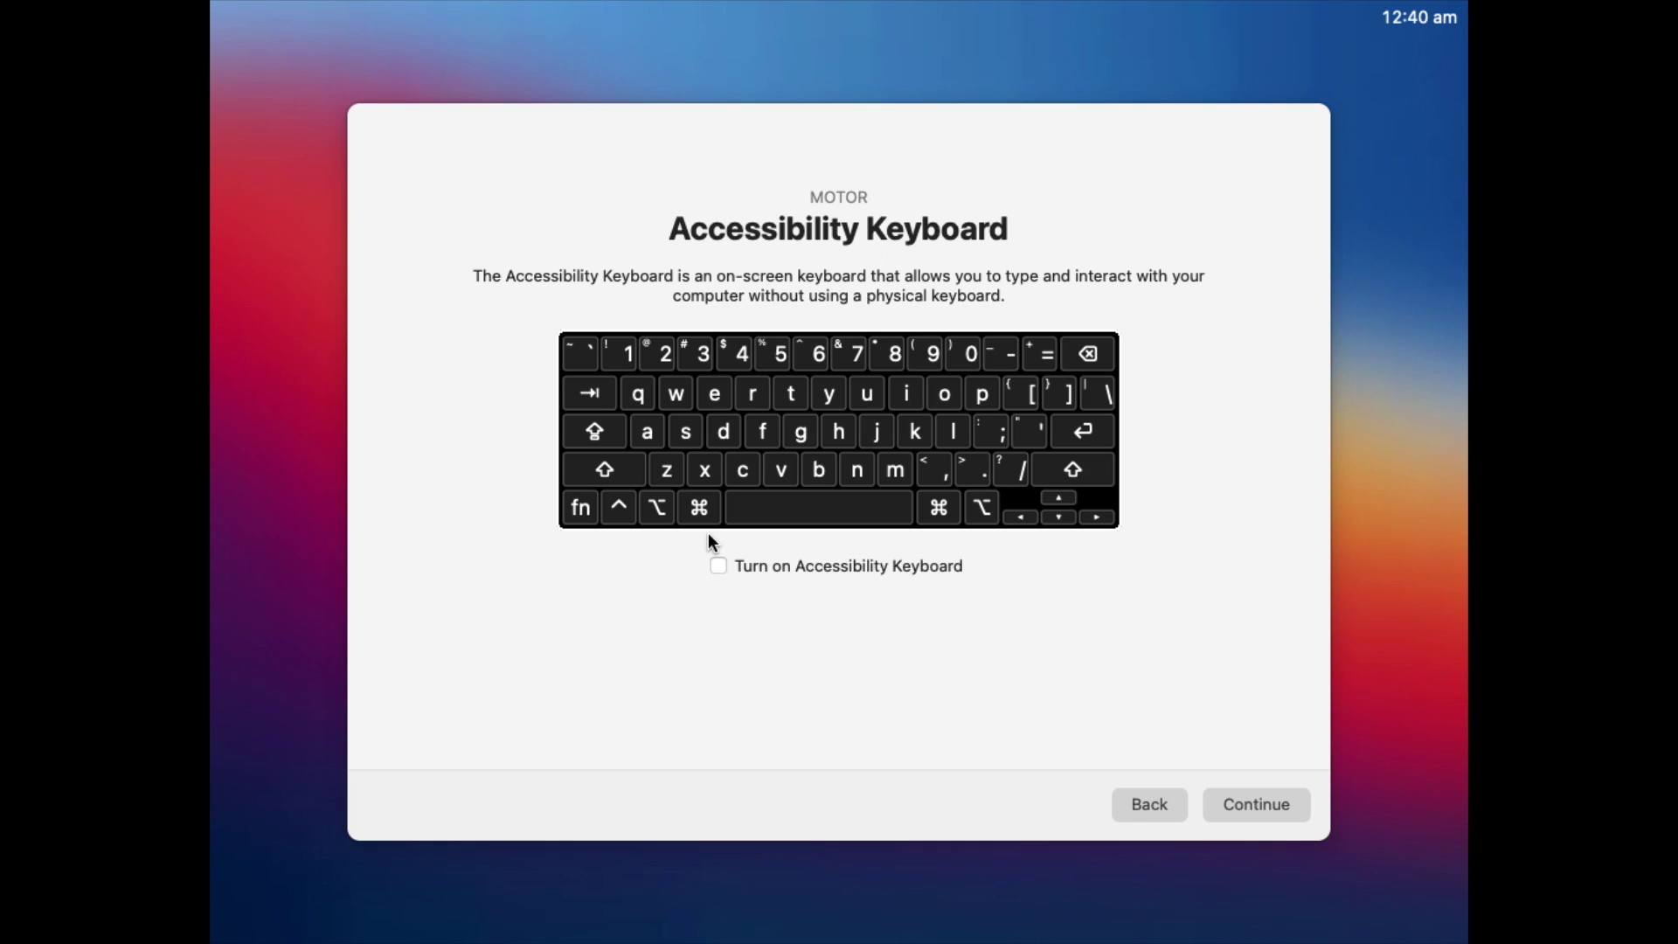
left_click(1287, 820)
left_click(965, 529)
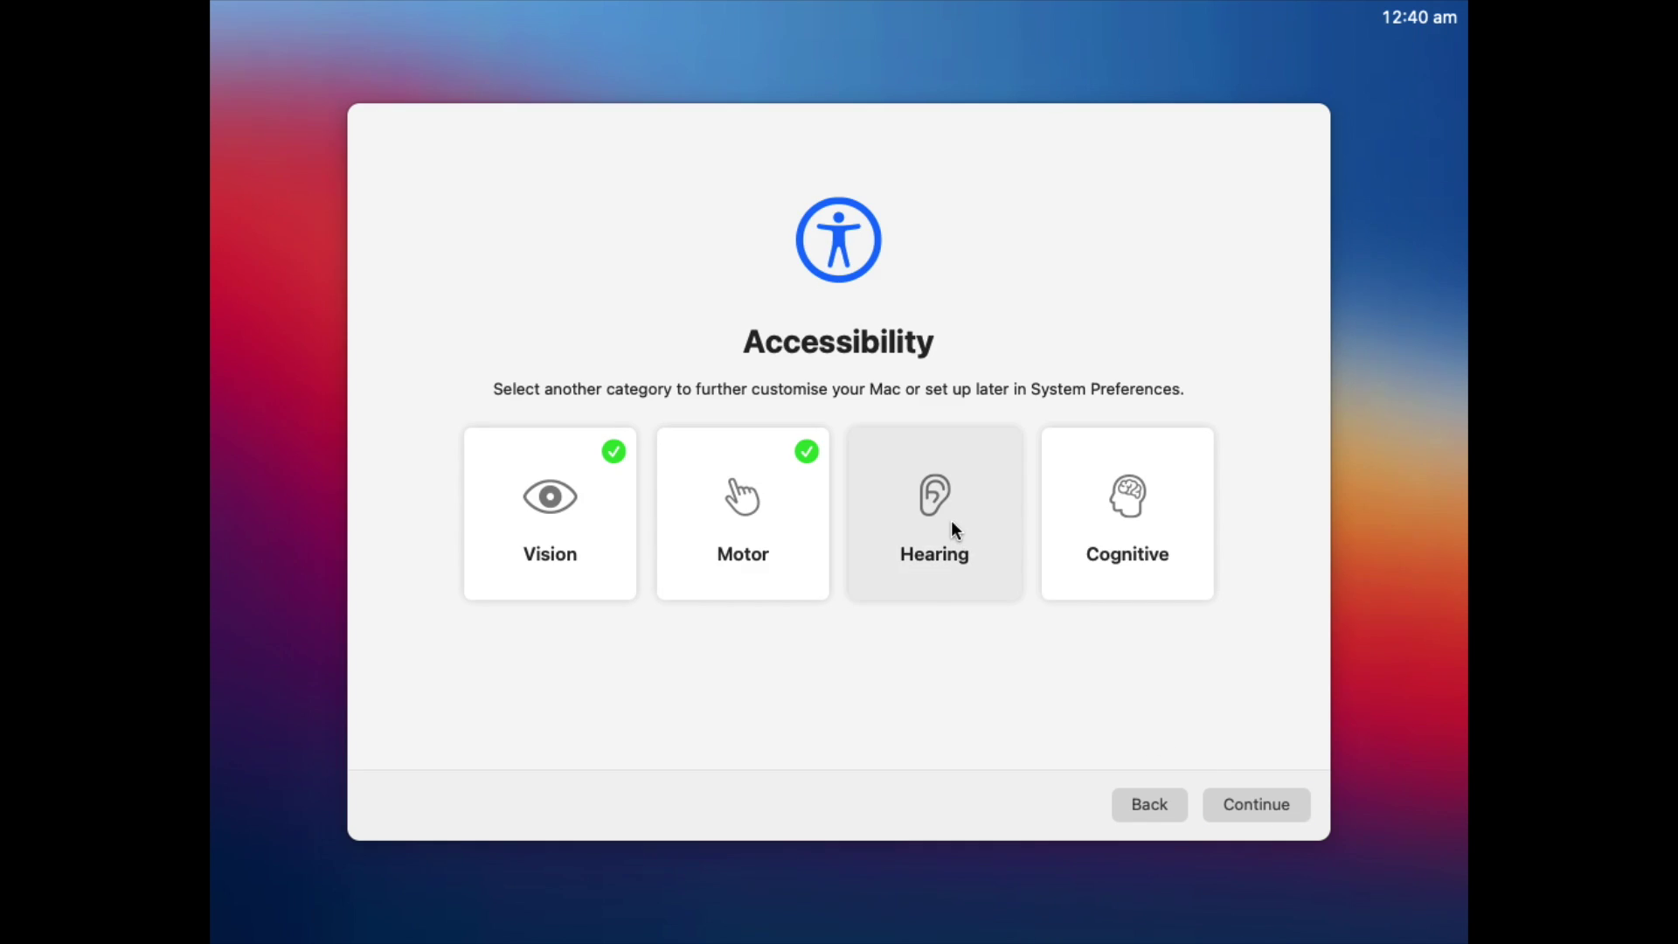
left_click(1273, 801)
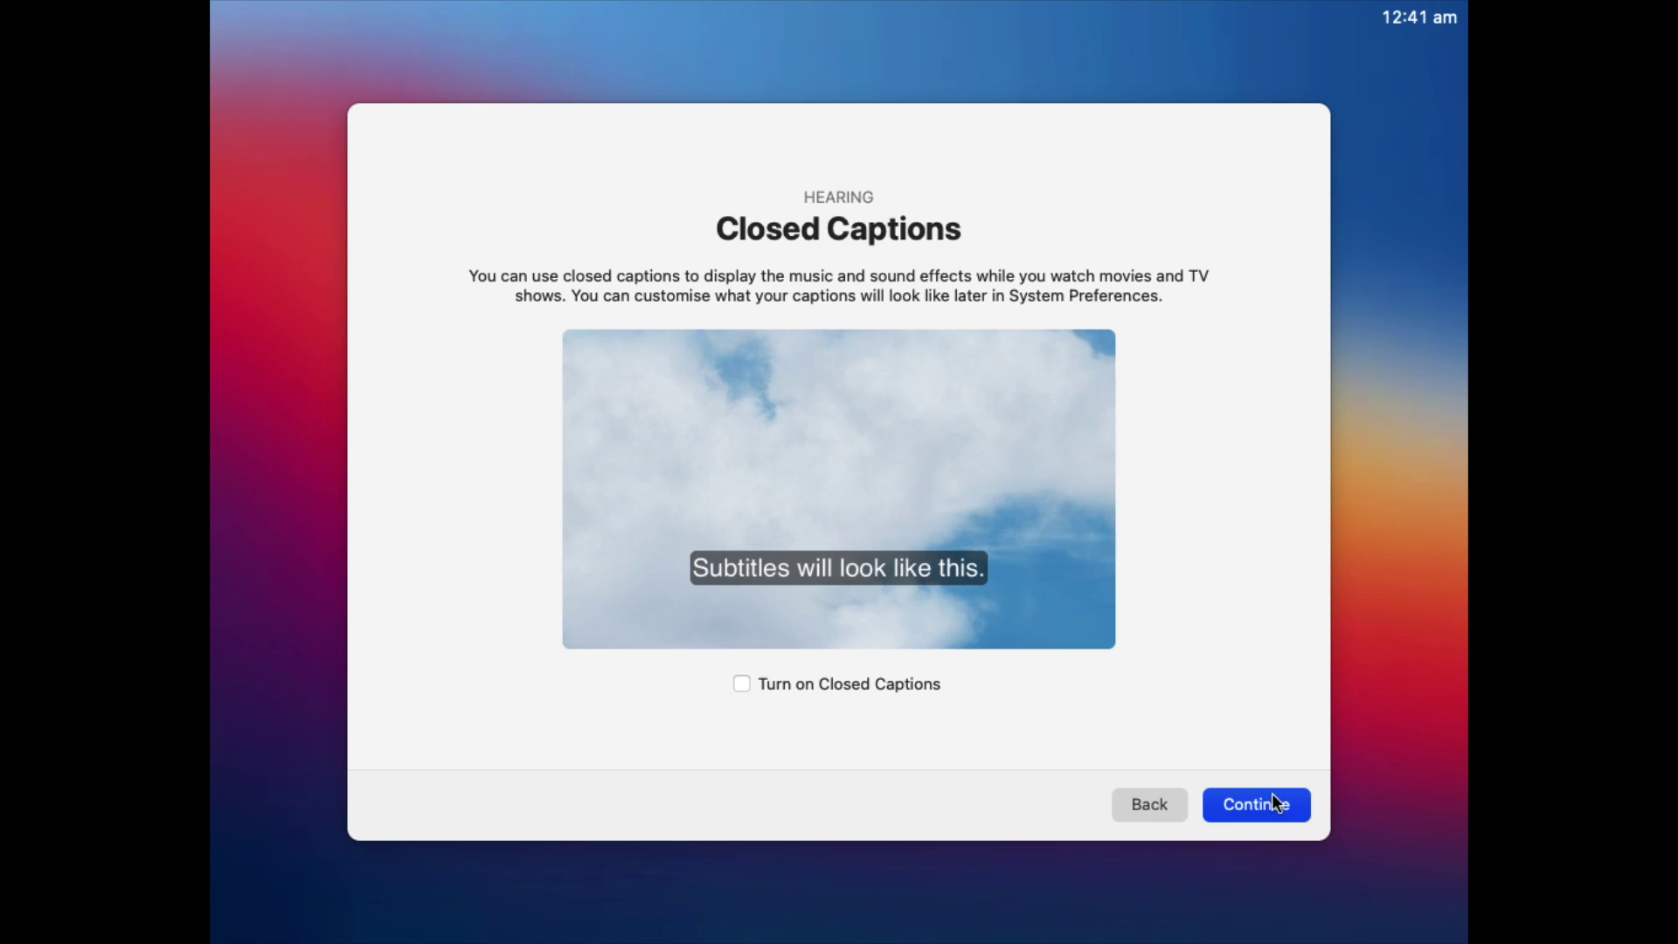
left_click(1273, 801)
- Complete the Cognitive accessibility category, leaving Typing Feedback and Hover Text off, and finish the accessibility setup
left_click(1130, 530)
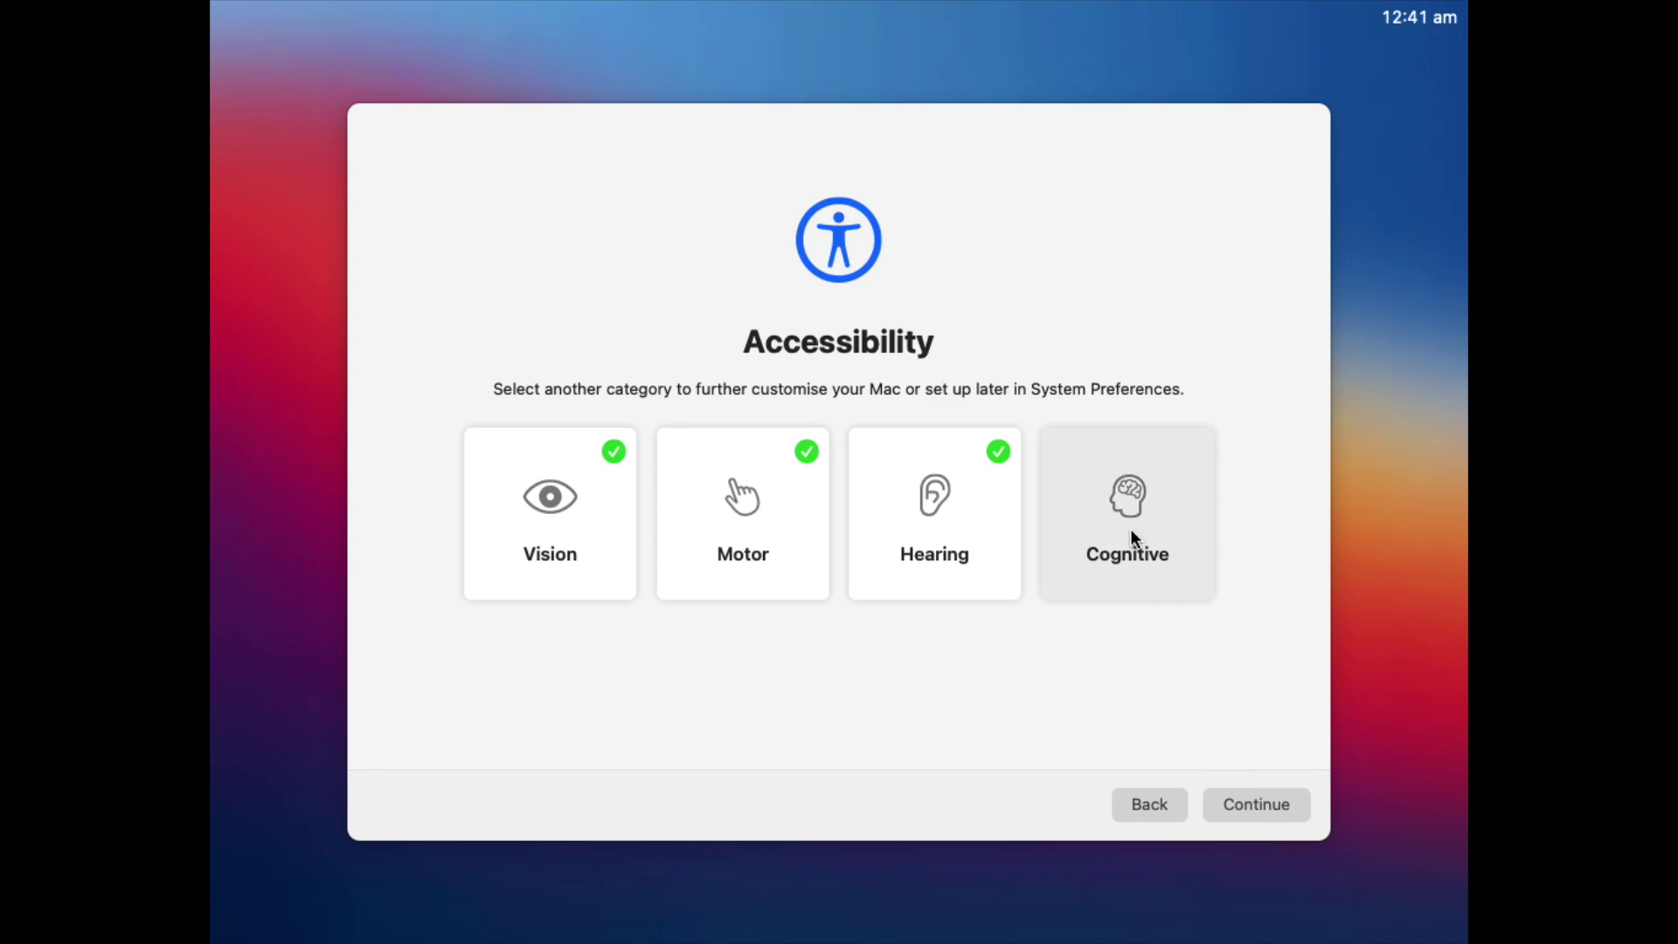
left_click(1256, 810)
left_click(1255, 810)
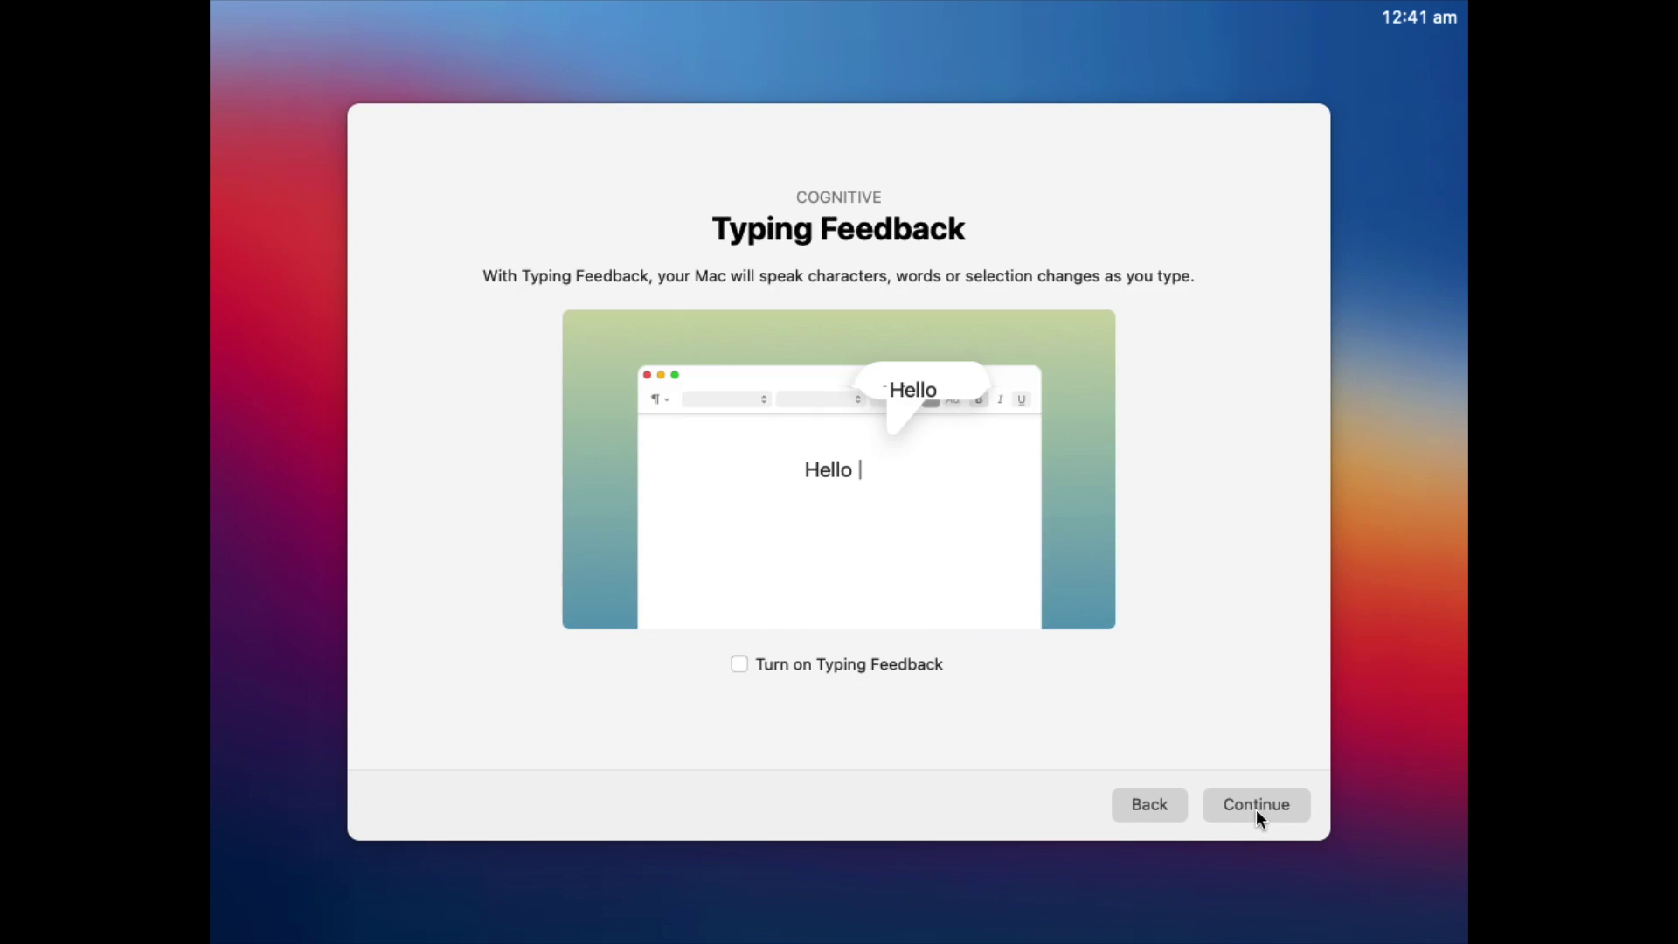
left_click(1256, 810)
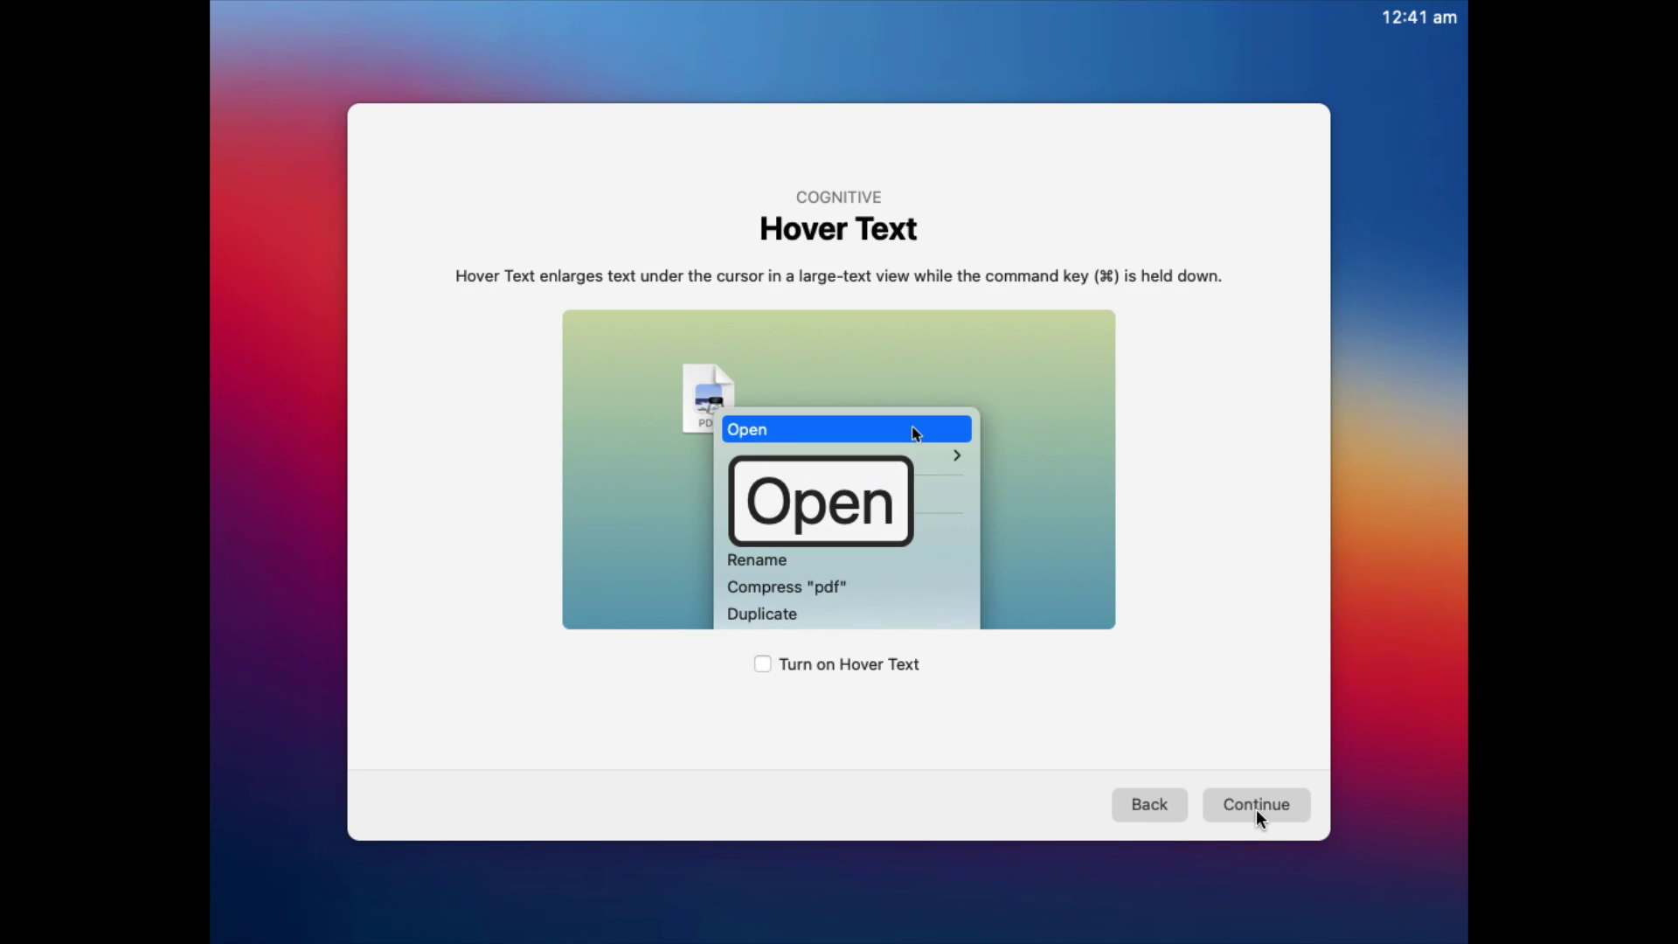
left_click(1255, 809)
left_click(1256, 809)
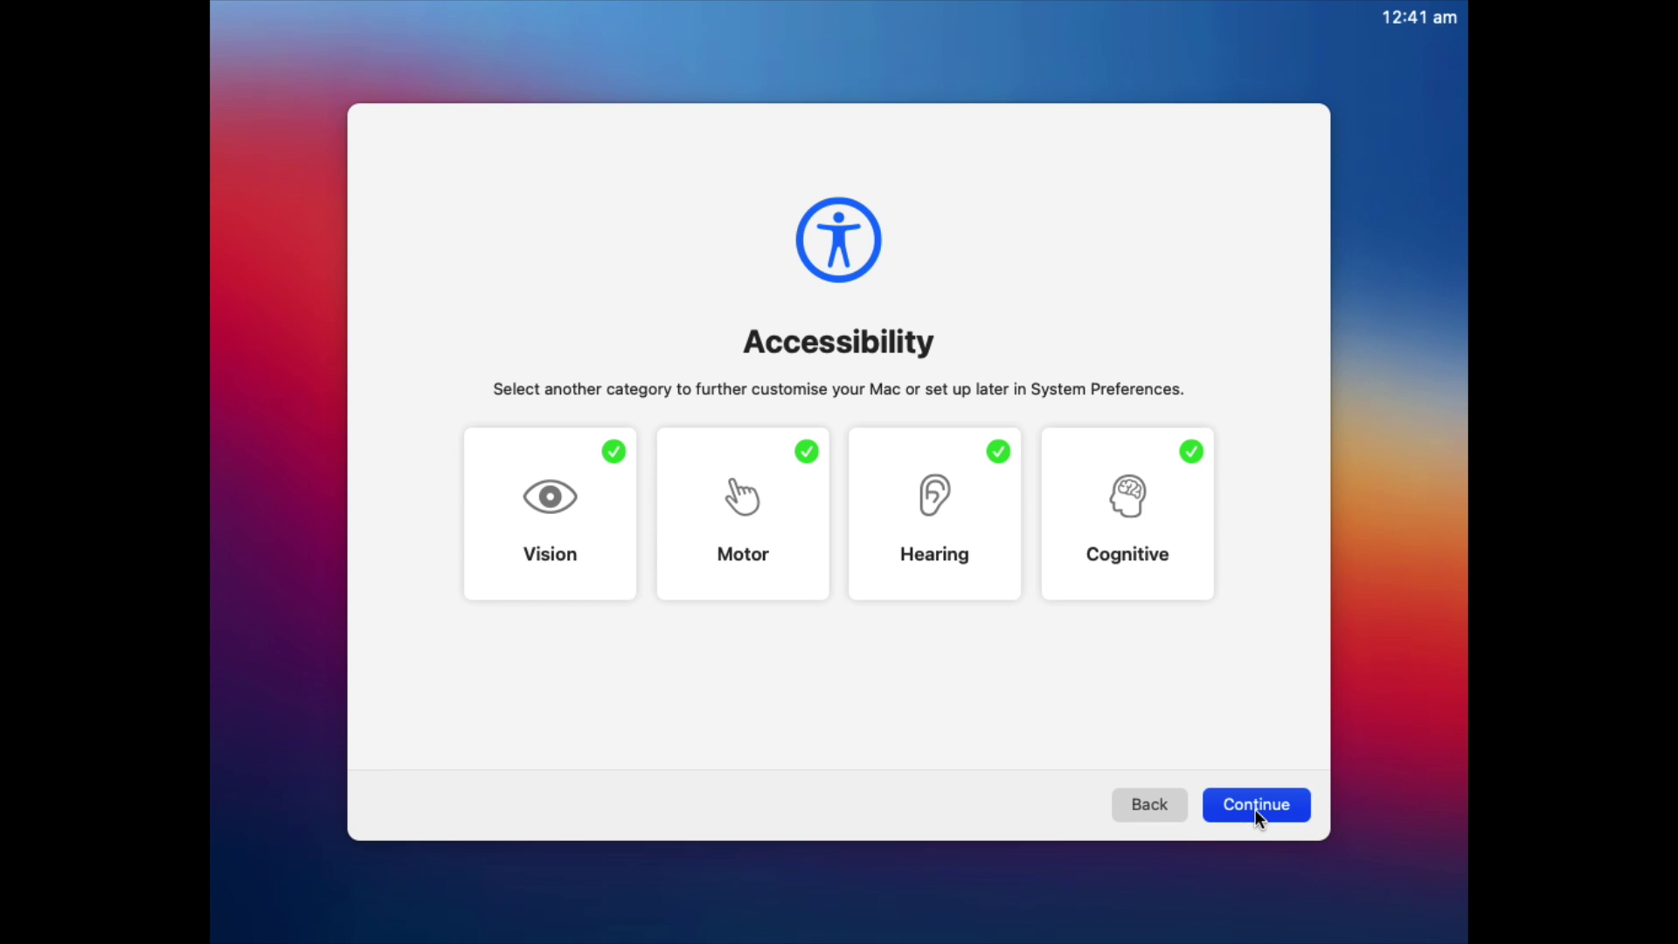
left_click(1255, 809)
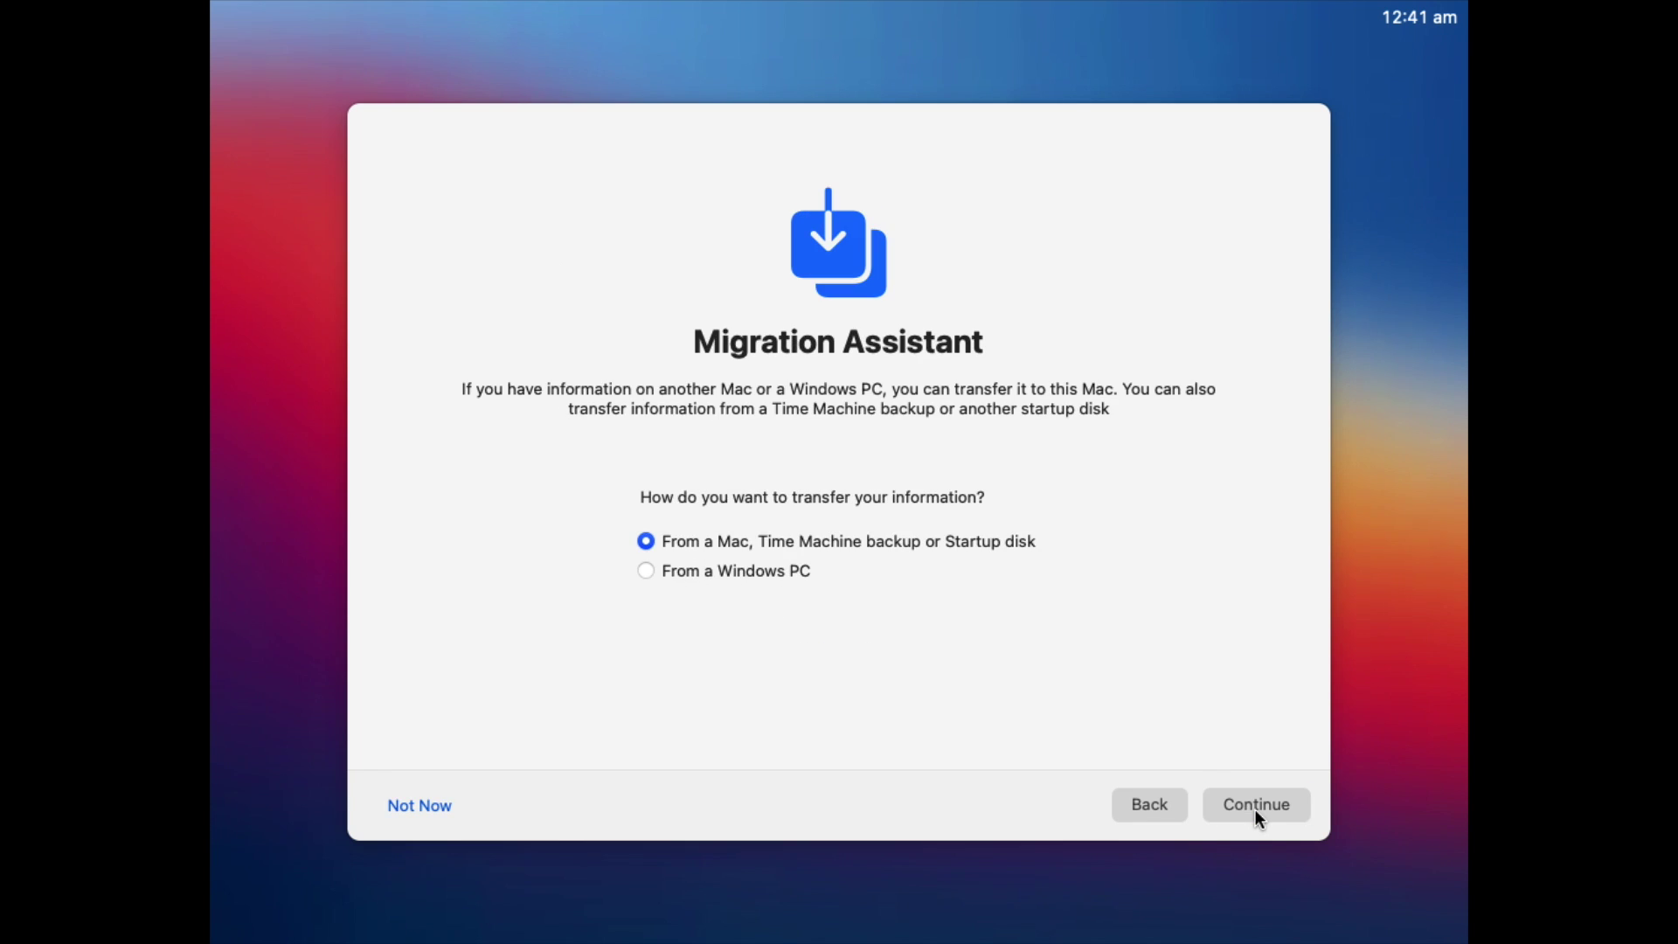
- Decline transferring information from another computer and skip signing in with an Apple ID
left_click(433, 813)
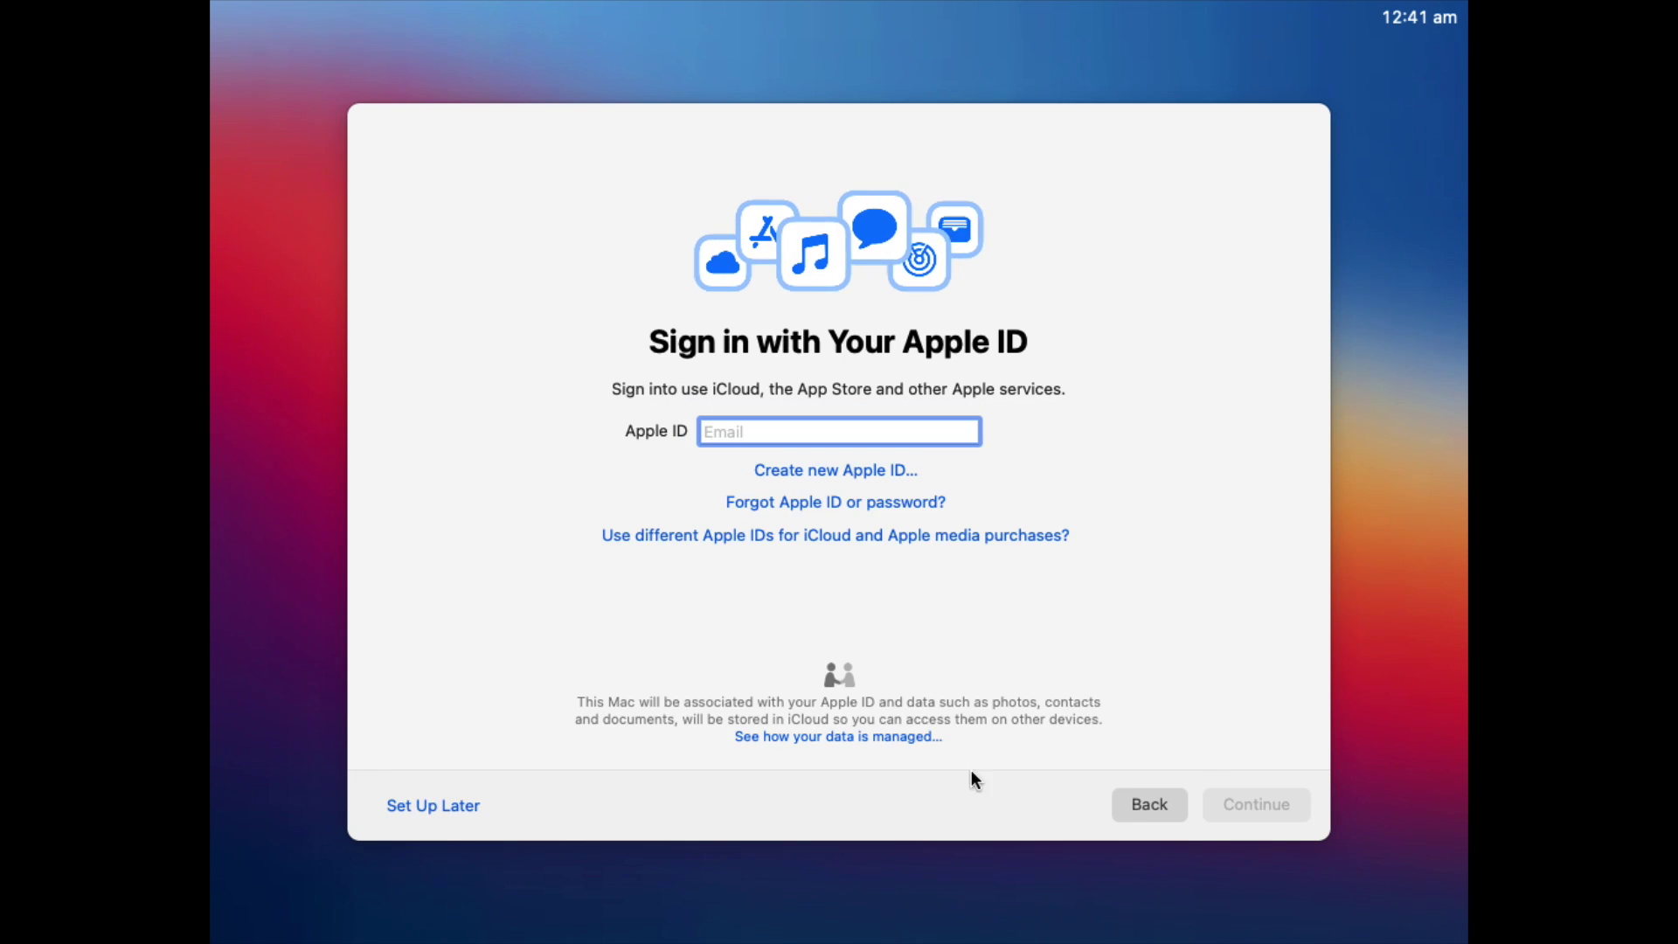
left_click(457, 809)
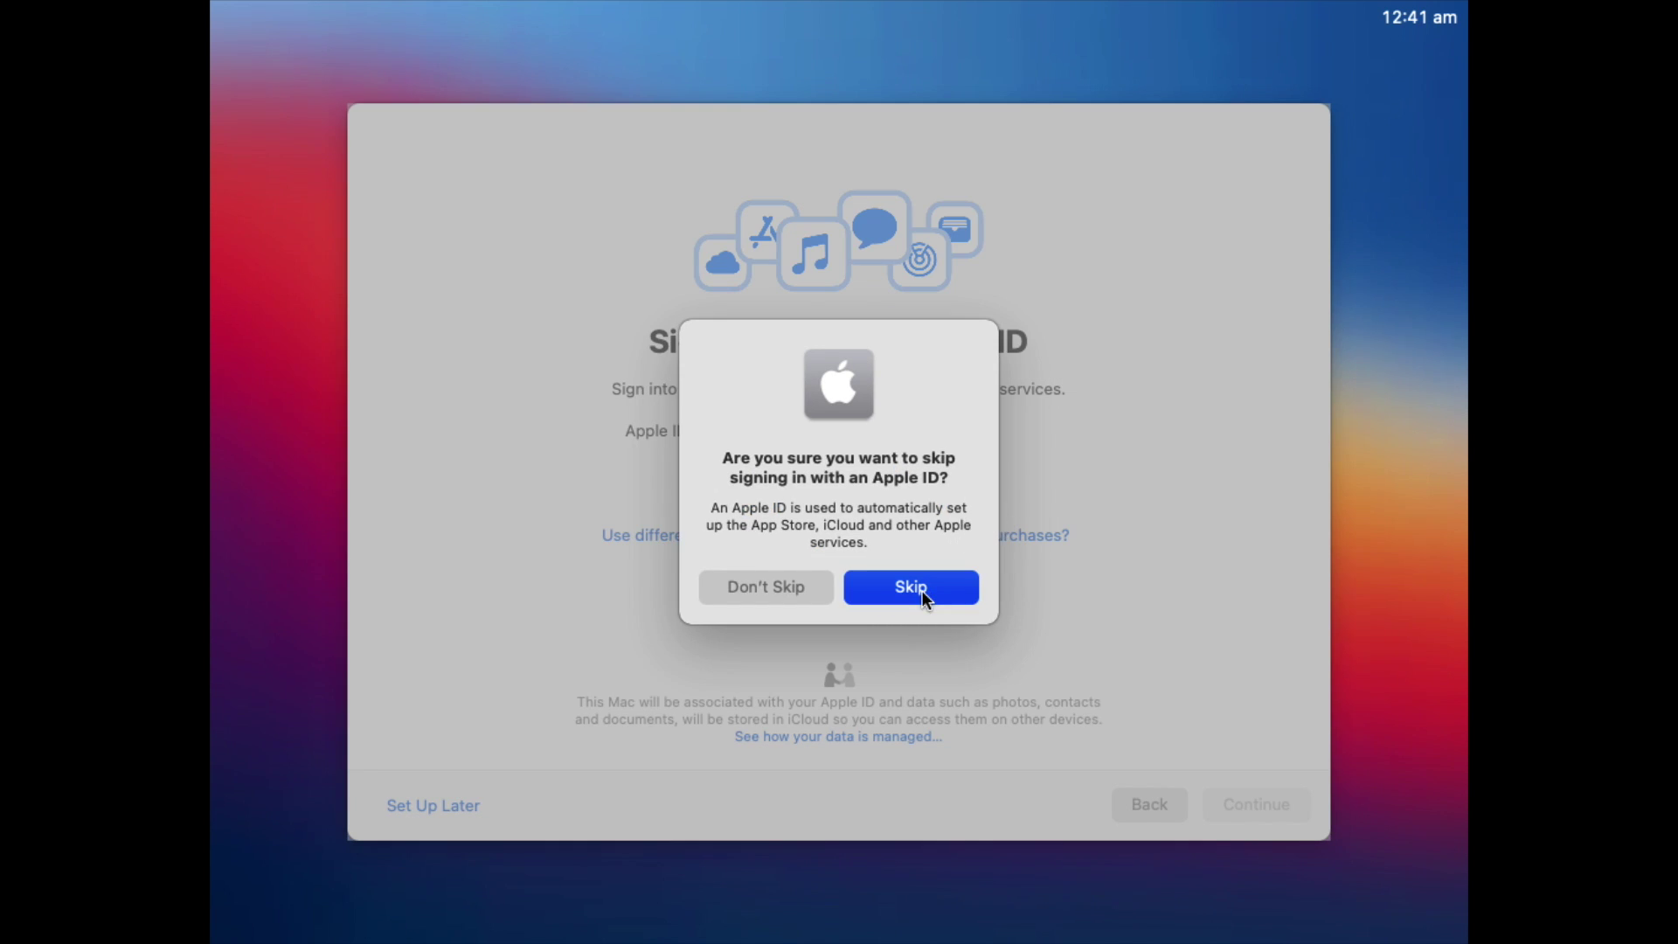
left_click(921, 590)
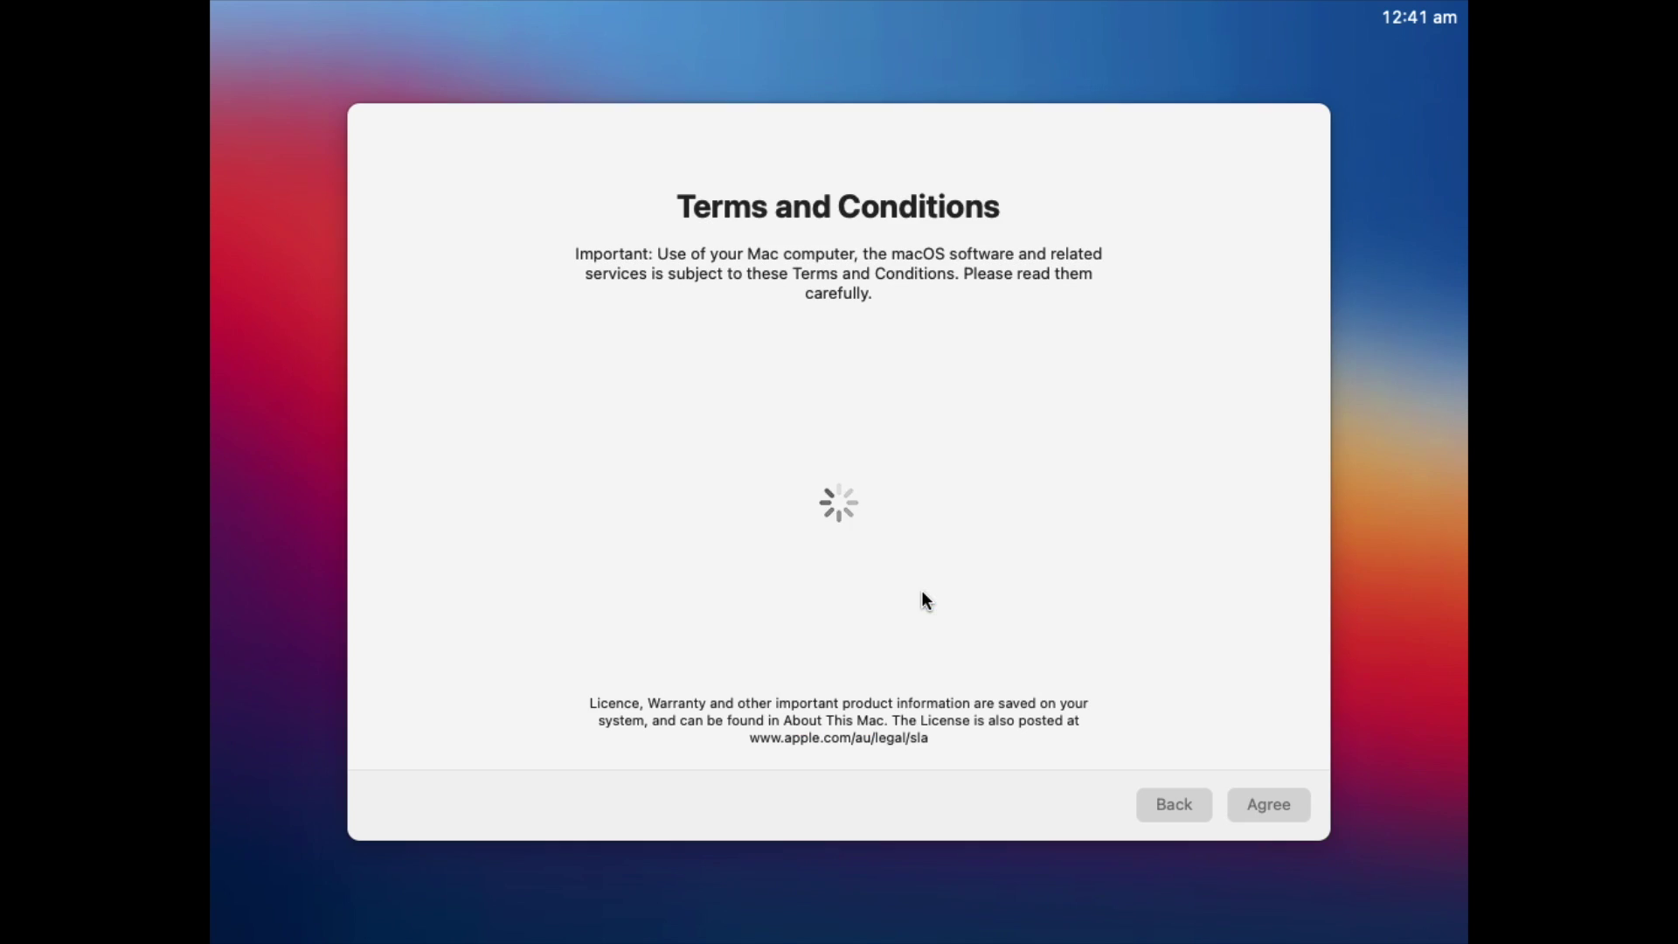
- Agree to the Terms and Conditions and the macOS Software Licence Agreement
left_click(1248, 800)
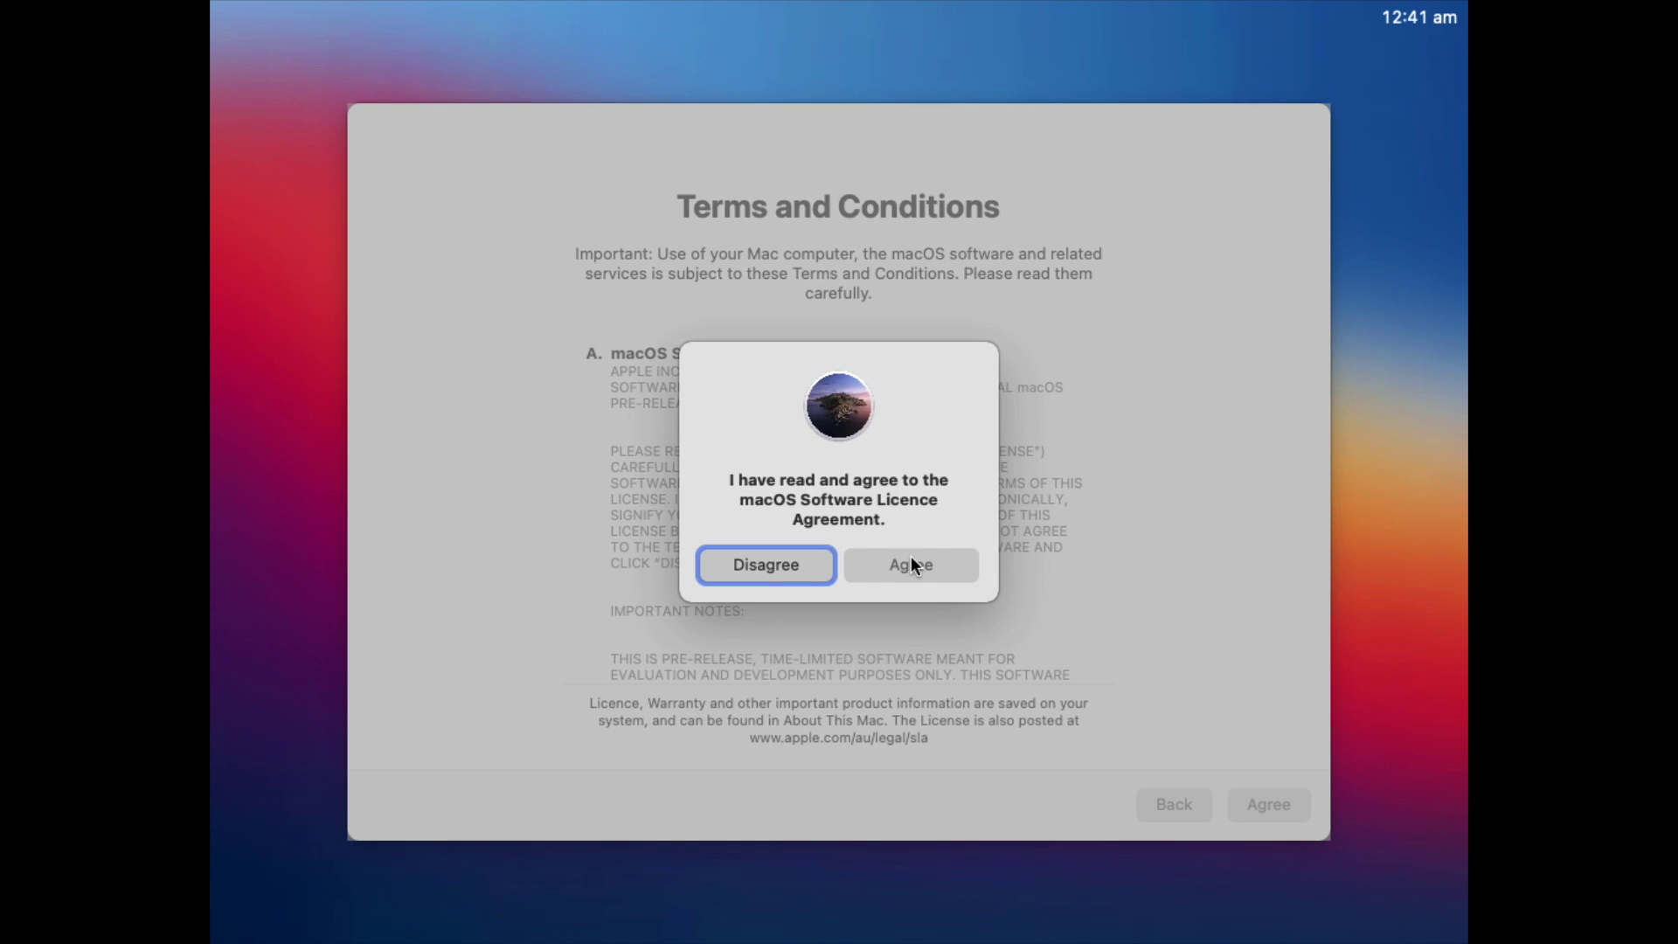
left_click(919, 568)
- Create the computer account with the user's full name and the account password entered twice, leaving the hint empty
type("M")
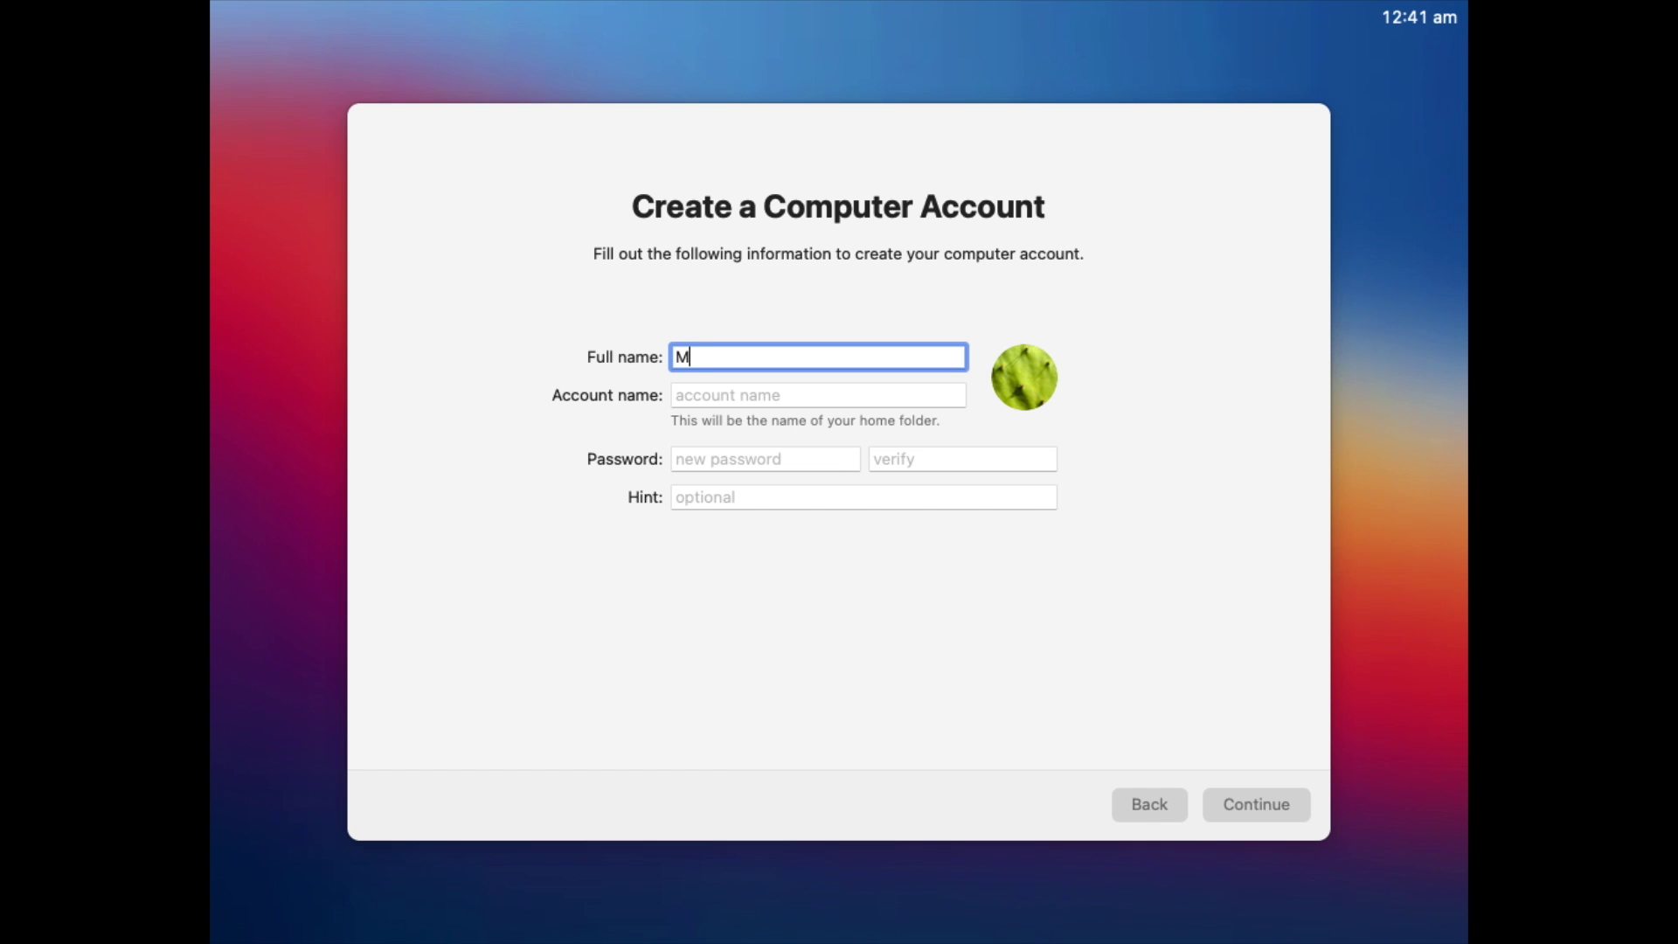
type("artin")
key("Tab")
key("Tab")
type("••")
key("BackSpace")
key("BackSpace")
type("••••••••")
key("Tab")
type("••••••••")
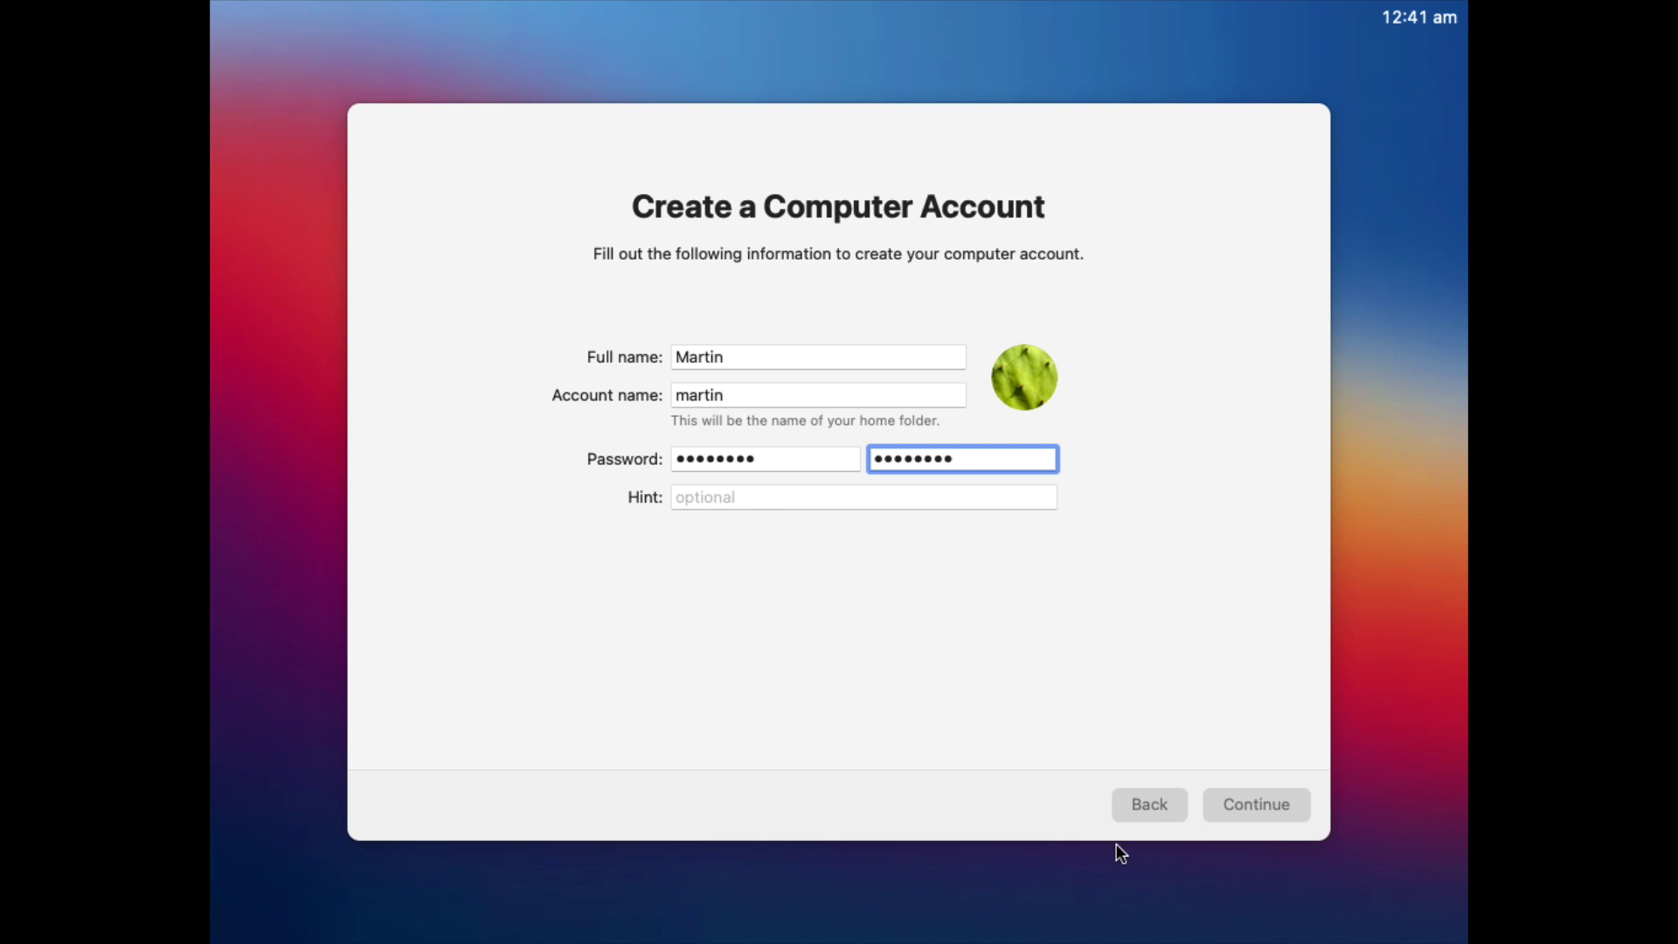
left_click(1262, 805)
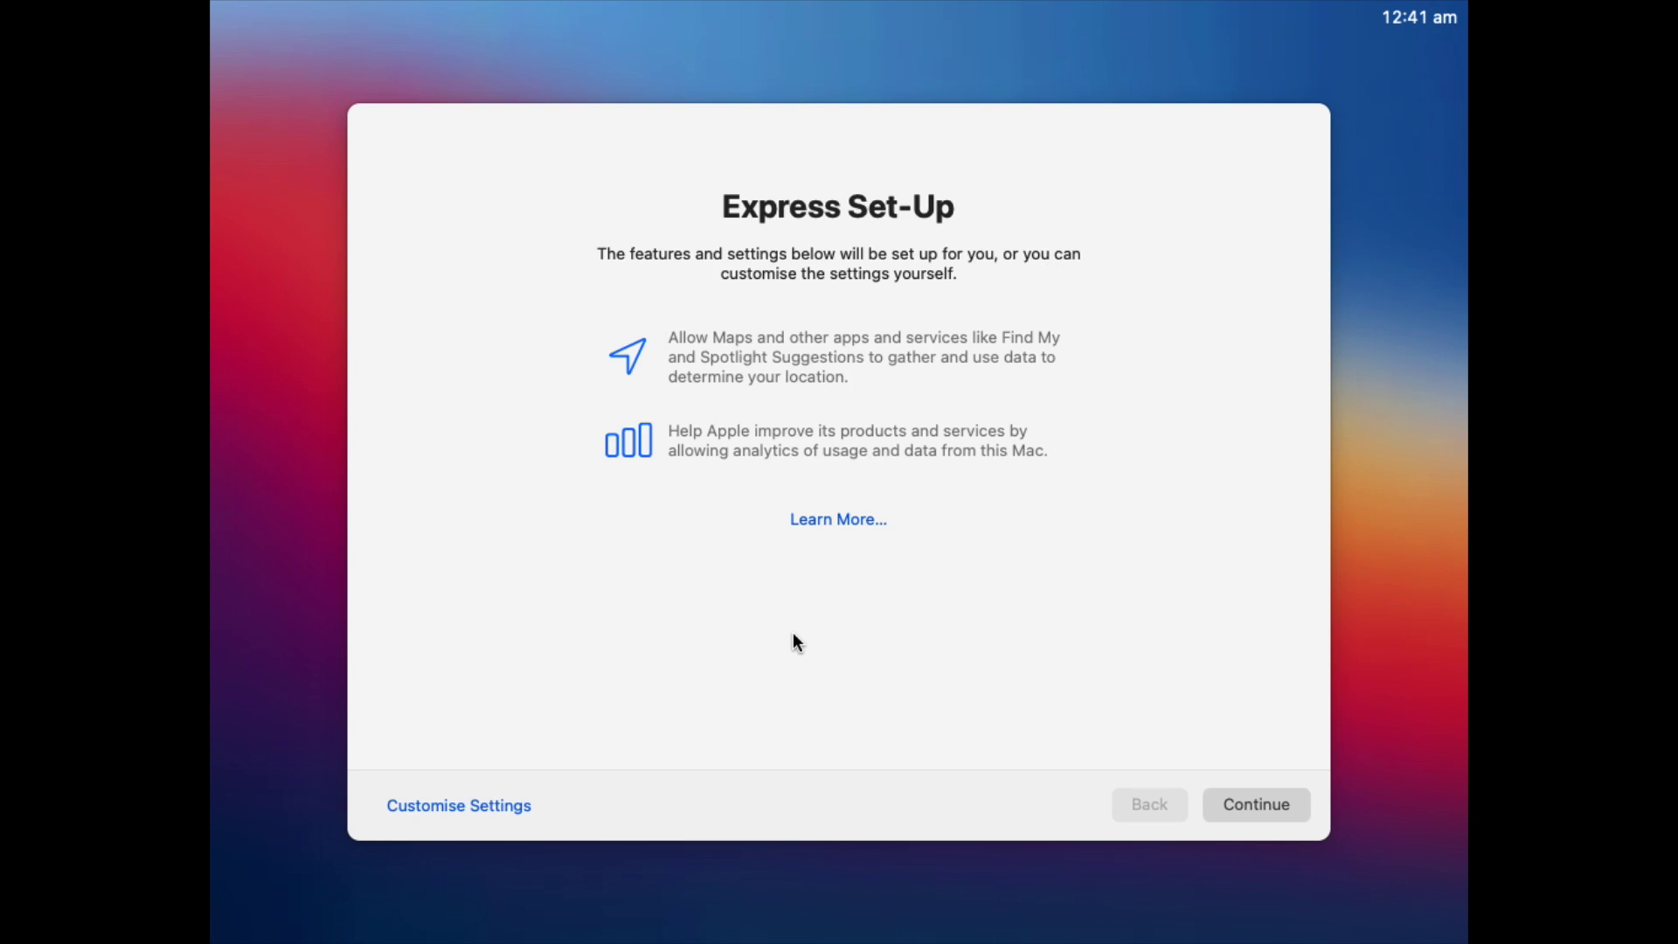
- Accept the Express Set-Up settings and proceed through Analytics and Screen Time with their defaults
left_click(1231, 806)
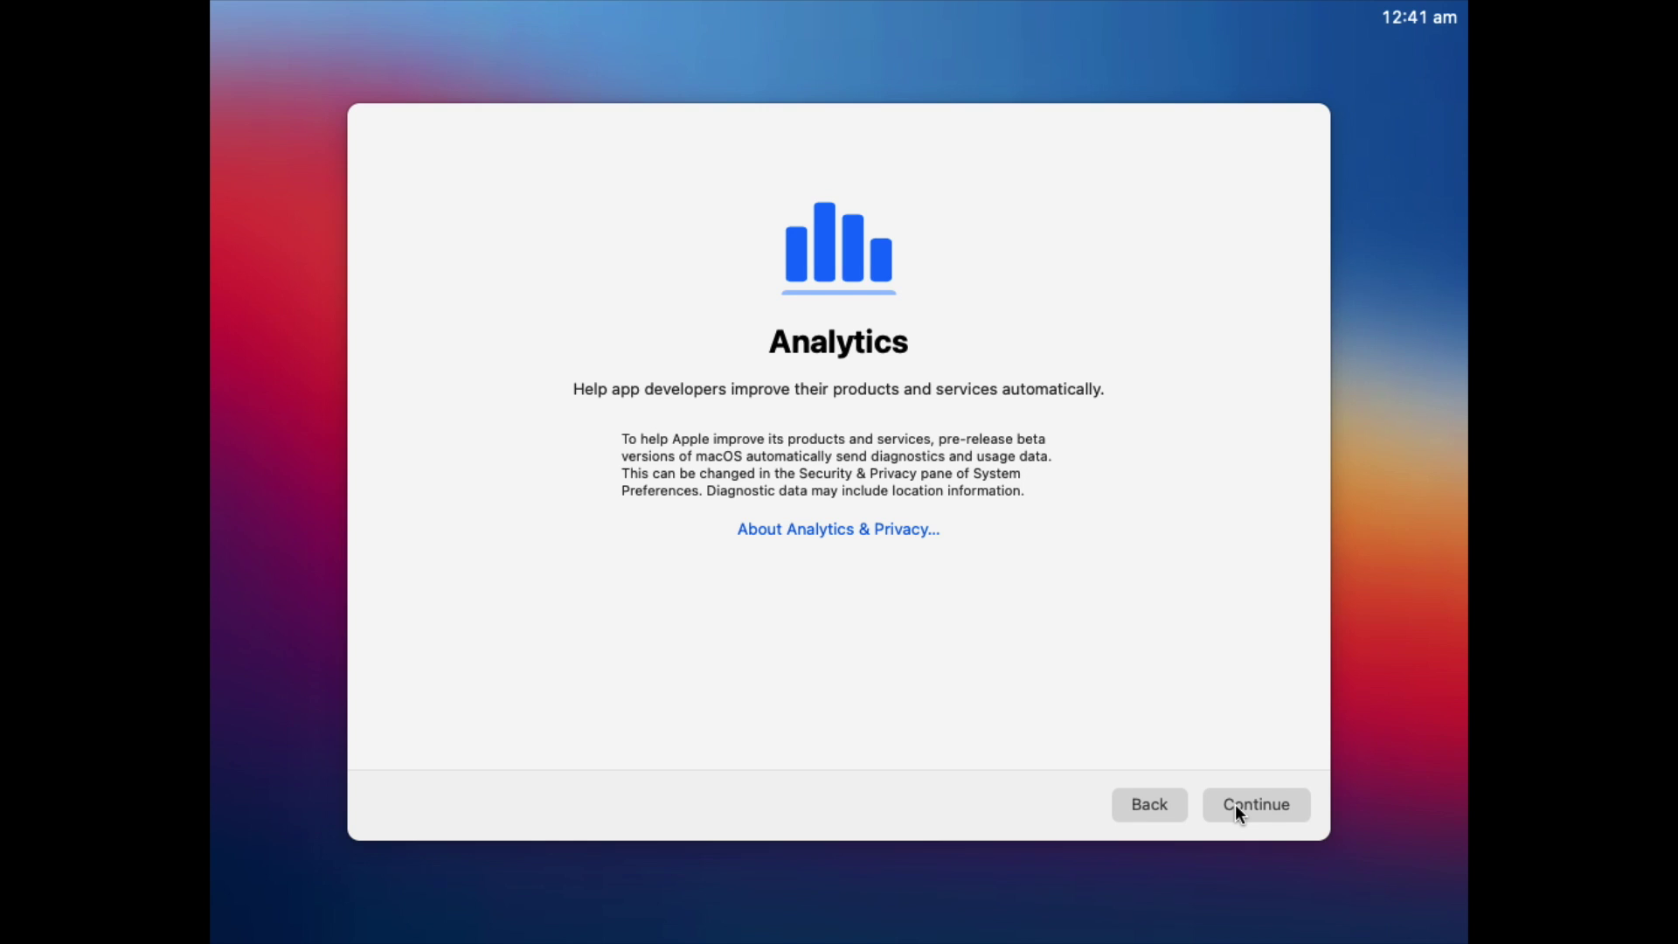
left_click(1236, 806)
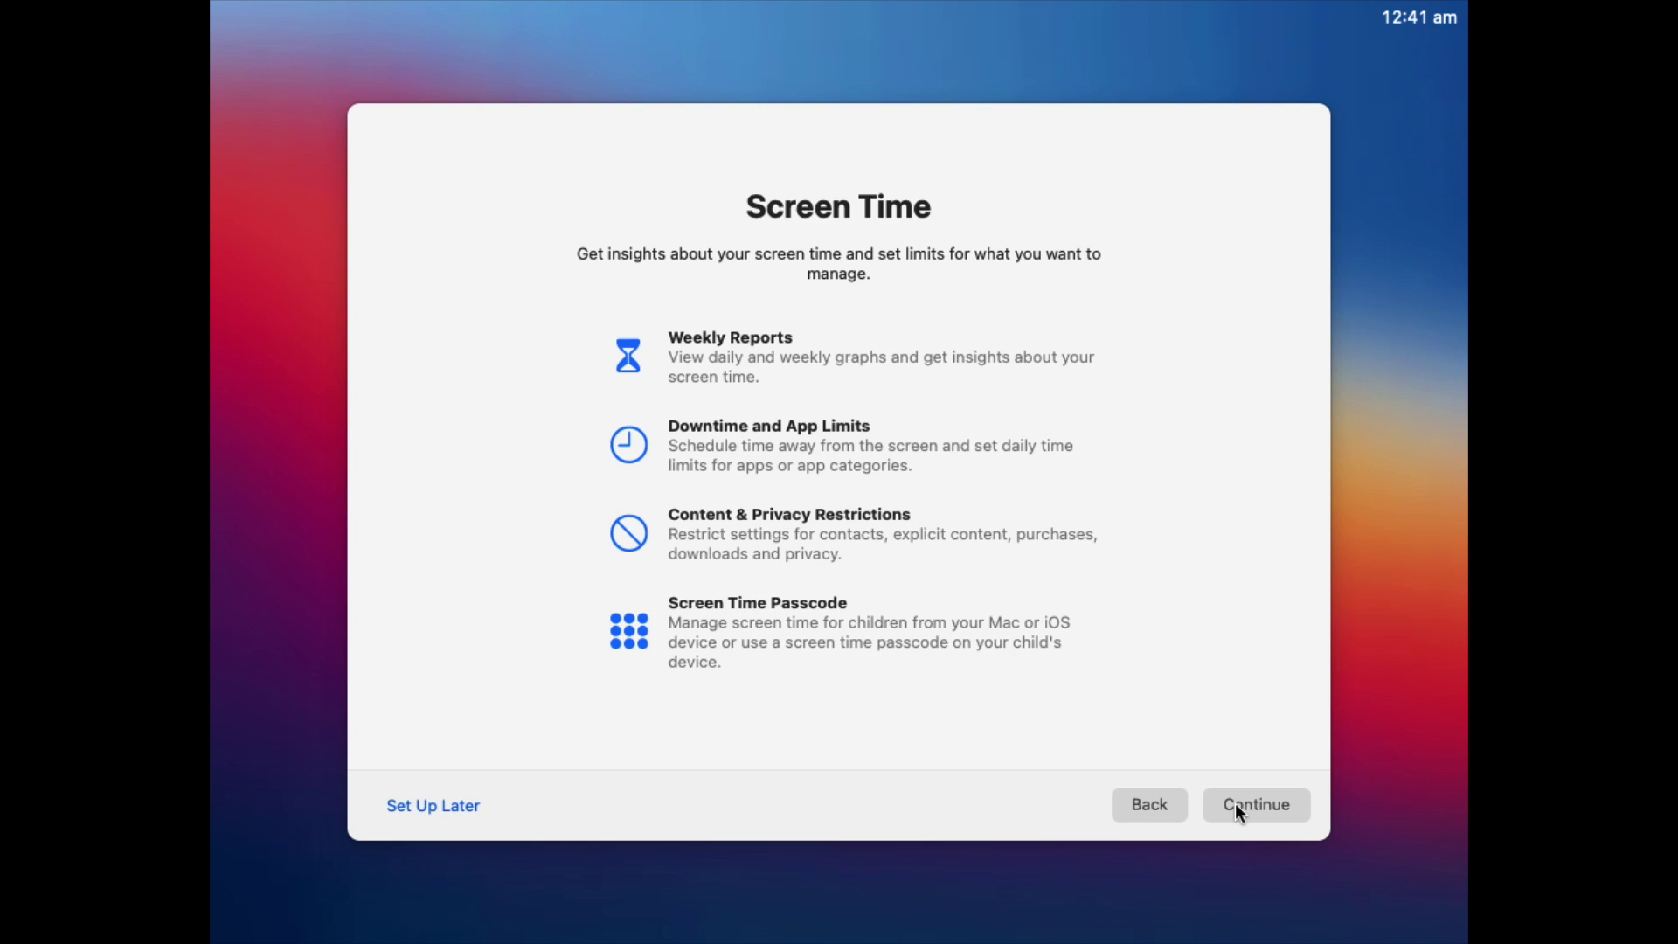
left_click(1236, 805)
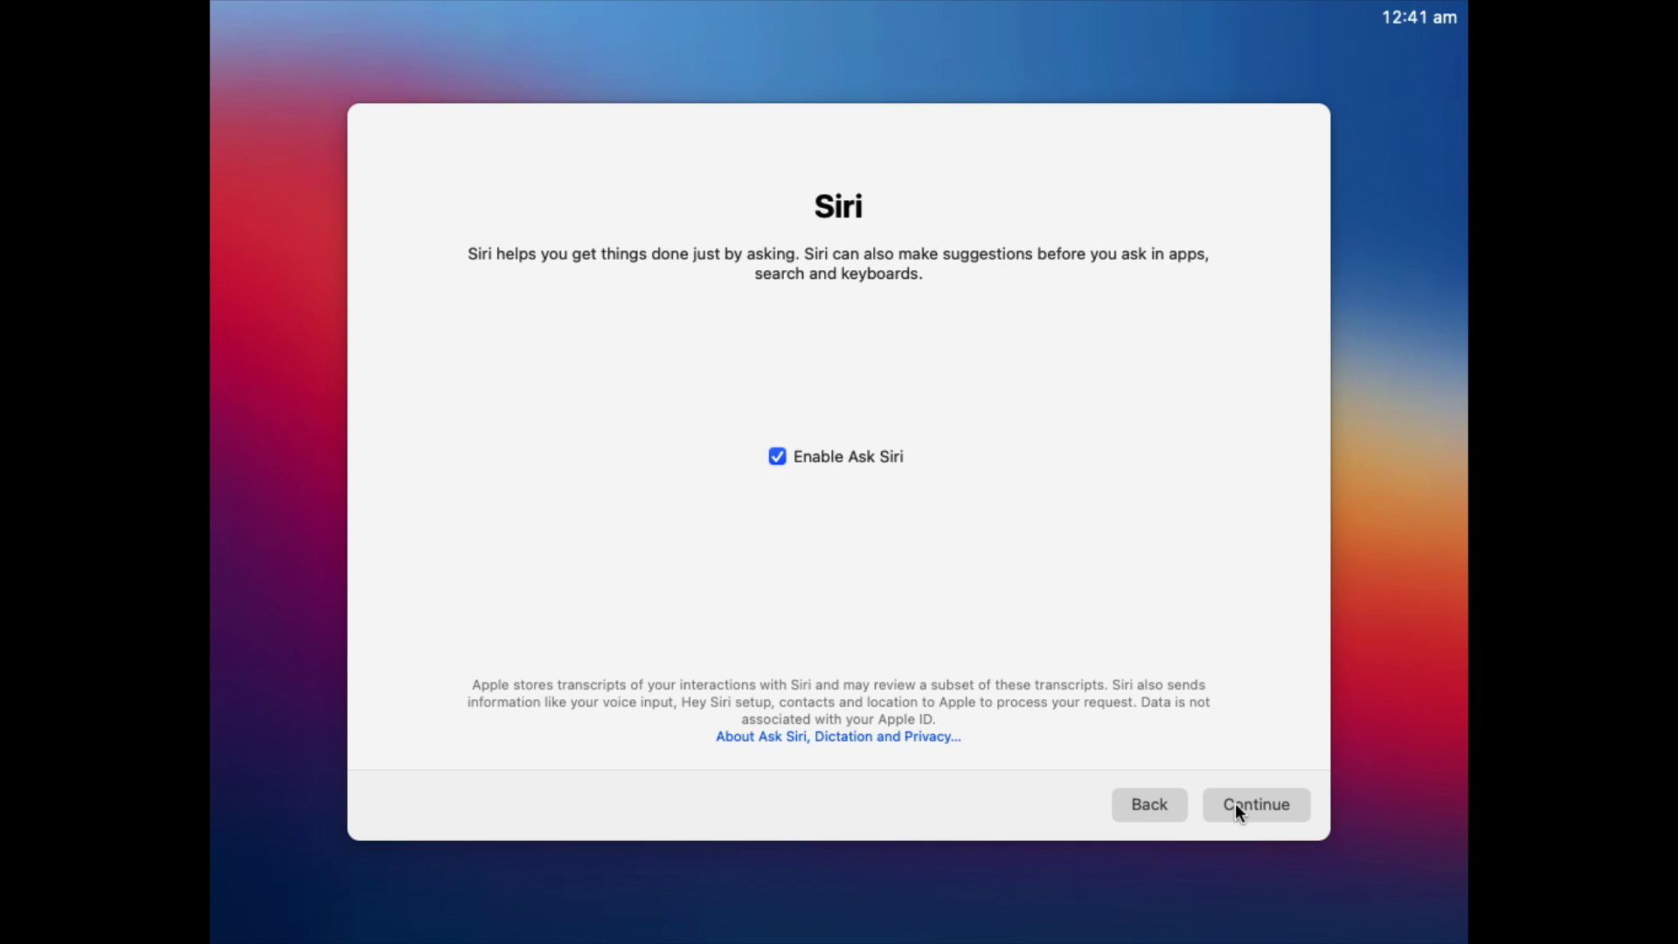
- Keep Ask Siri enabled and choose Not Now for sharing Siri and Dictation audio recordings
left_click(1237, 806)
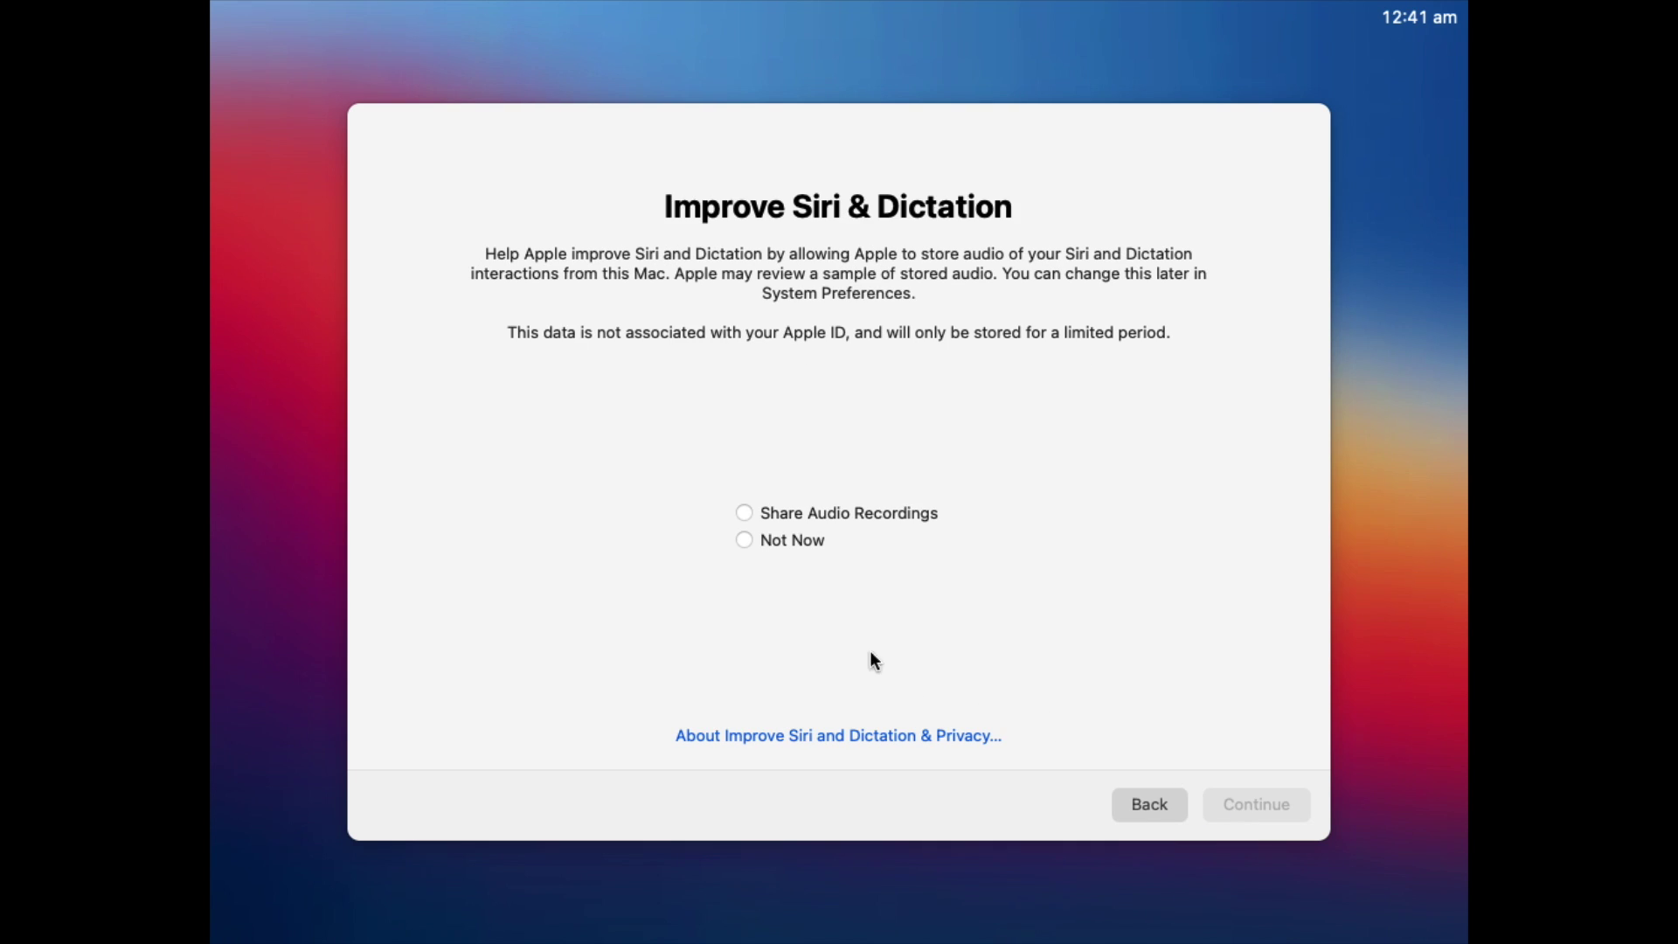
left_click(805, 538)
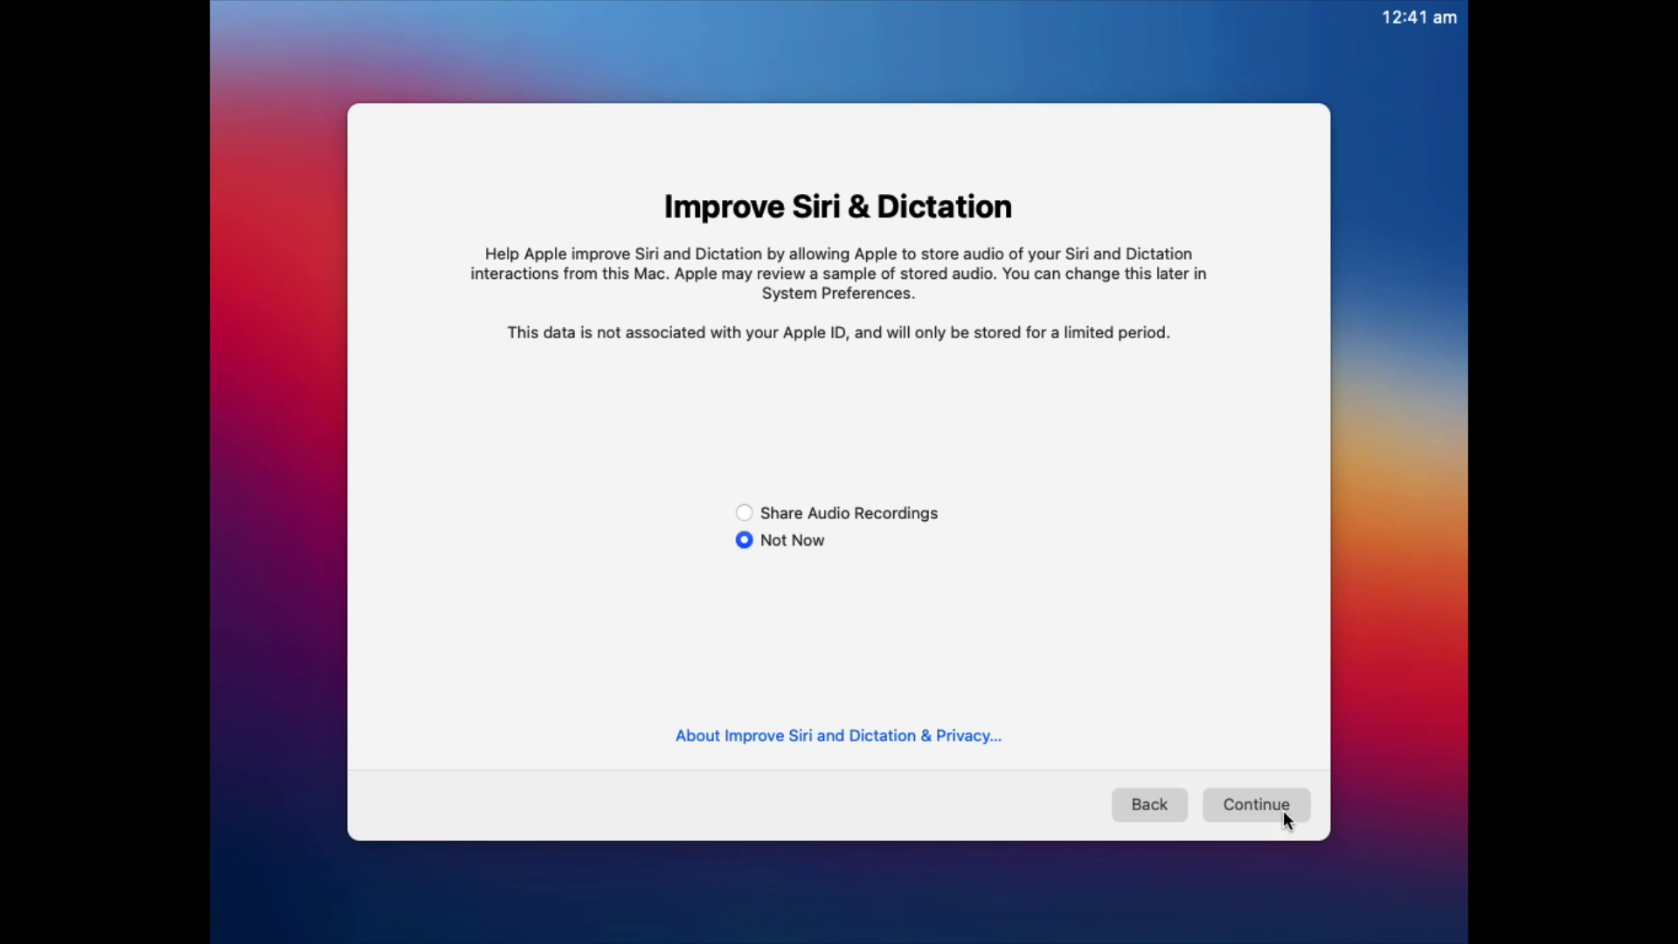
left_click(1282, 809)
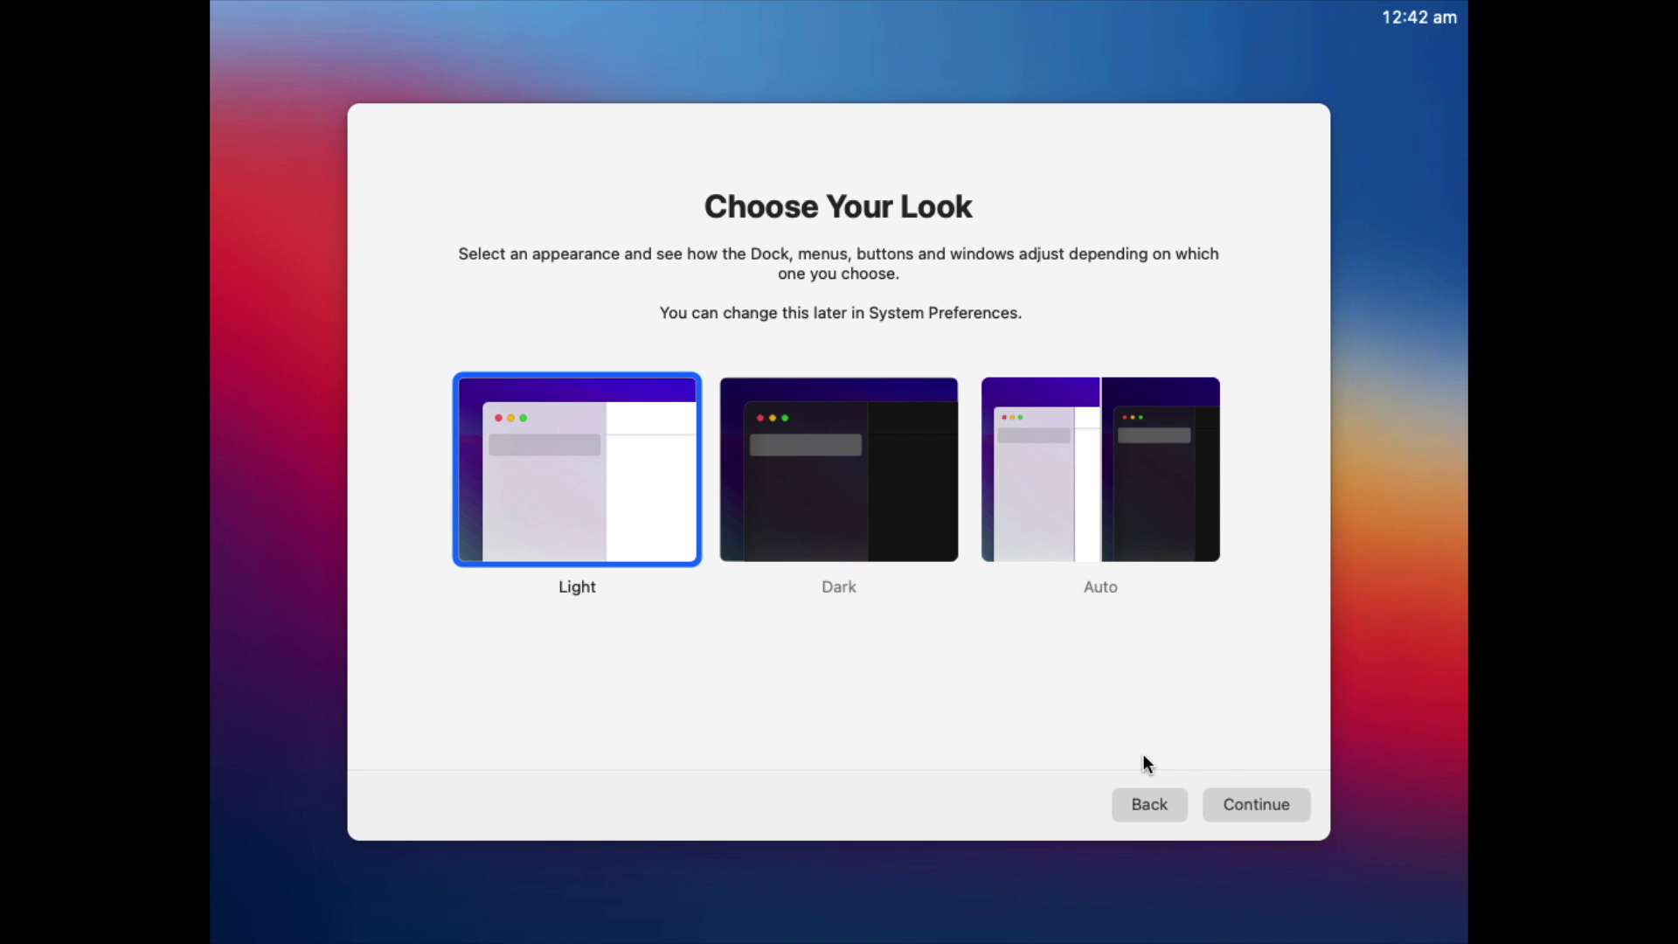
- Finish the setup with the Light appearance and open the About This Mac system overview
left_click(1256, 797)
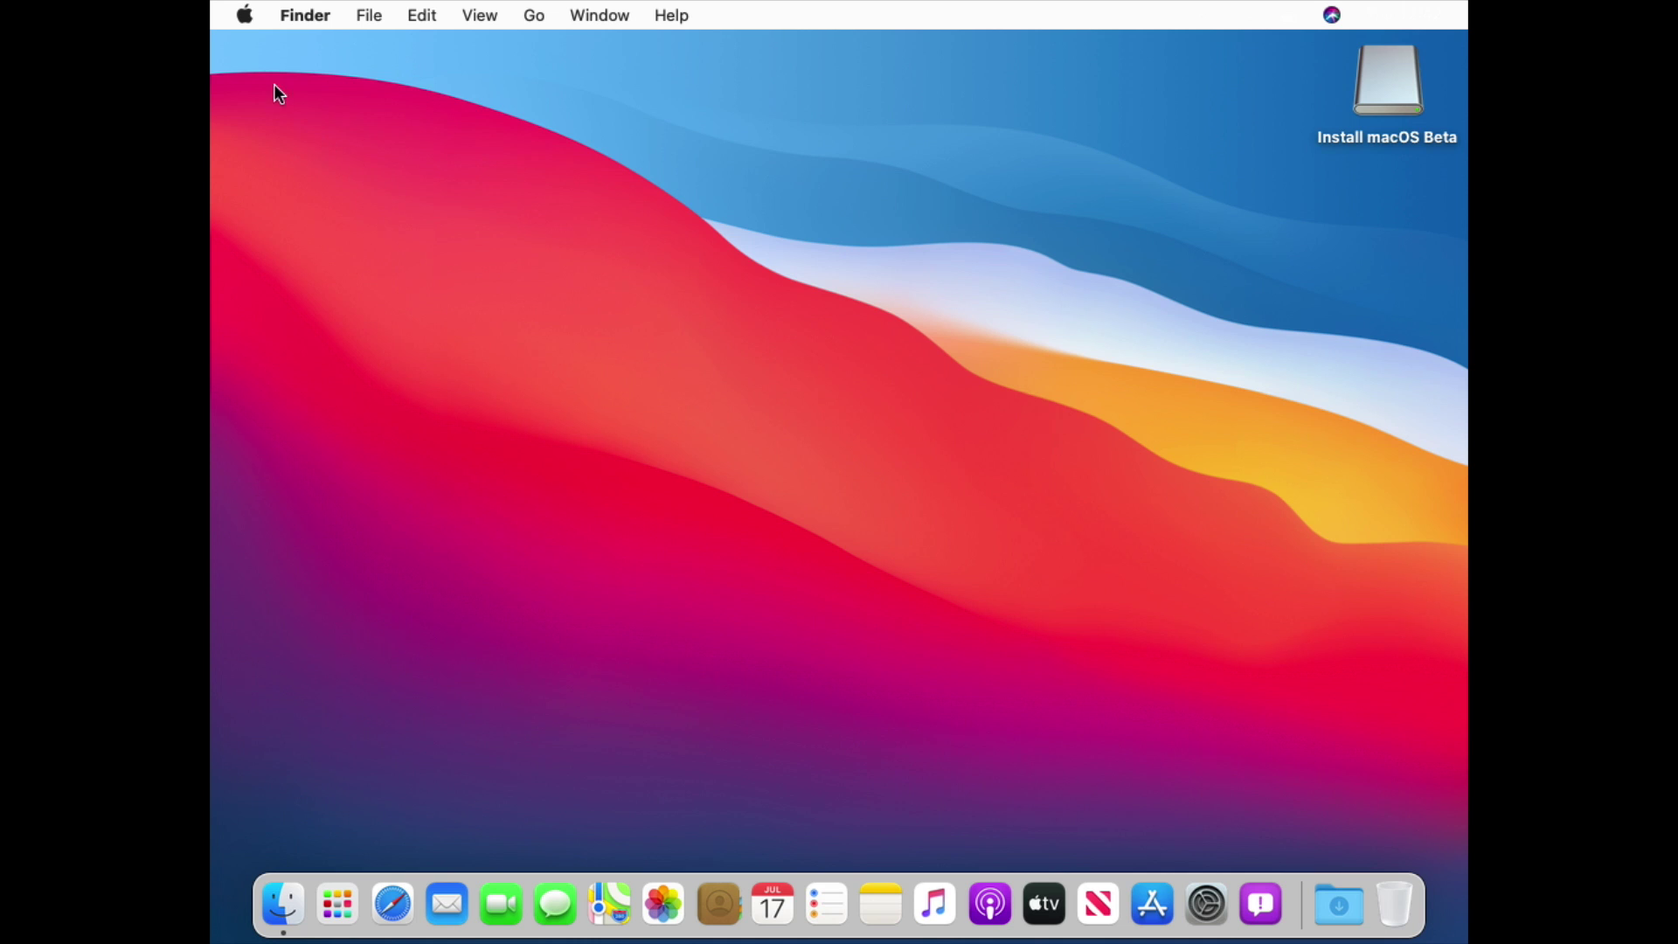
left_click(251, 23)
left_click(263, 45)
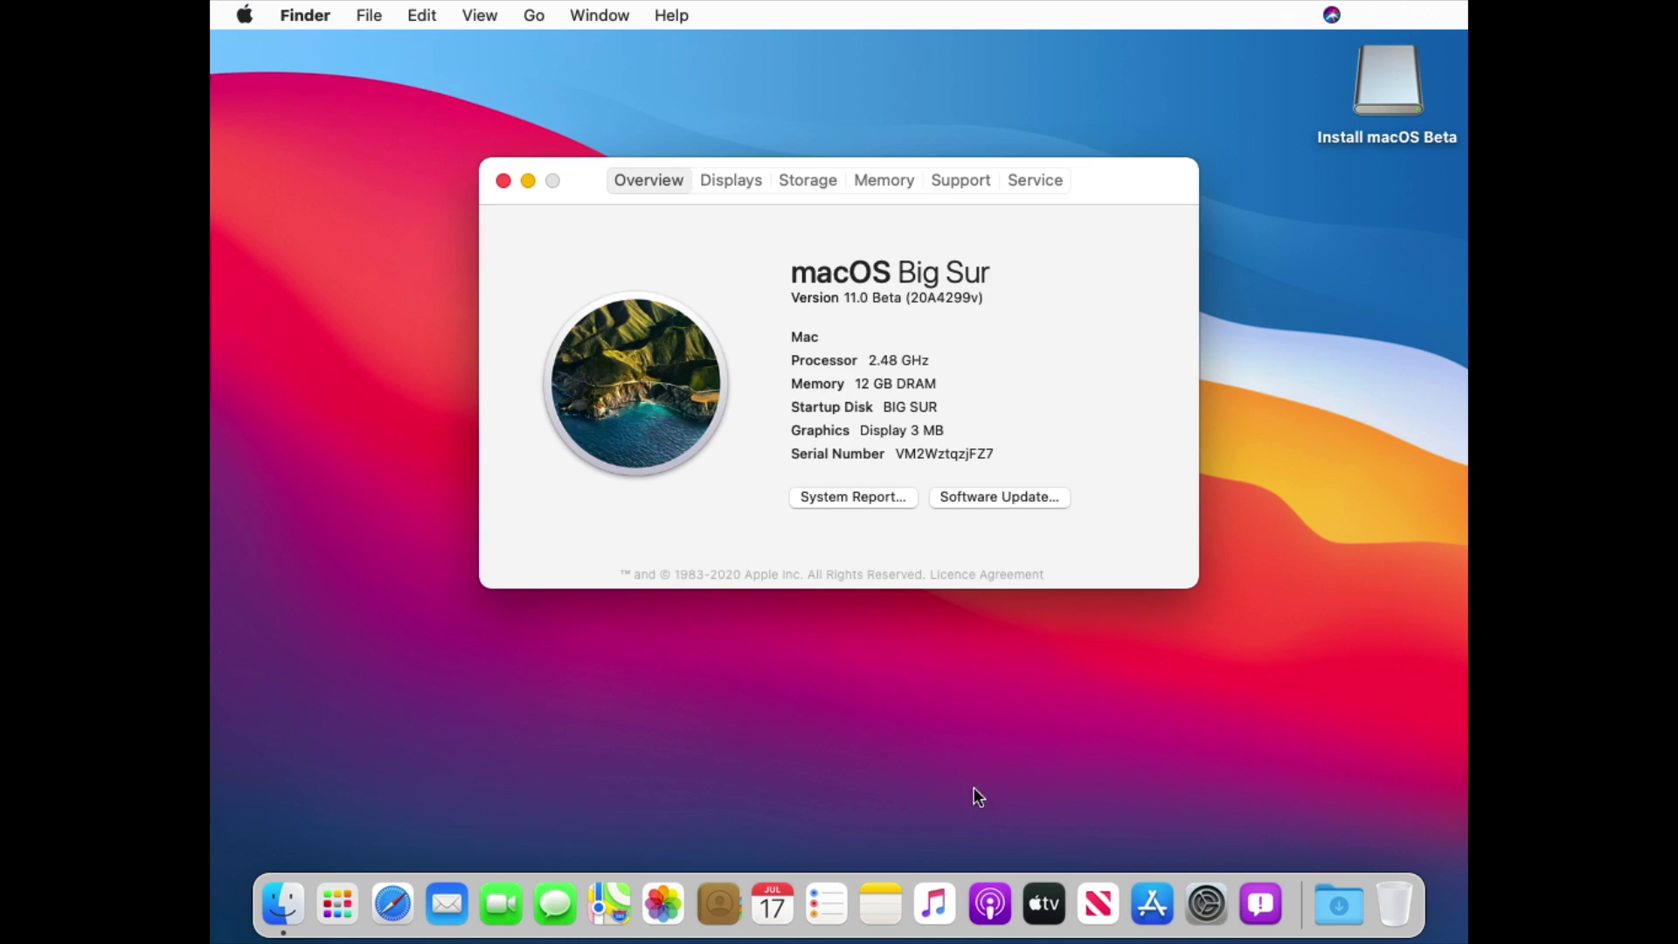
- In System Preferences, turn on Dock magnification in the Dock & Menu Bar settings
left_click(1207, 903)
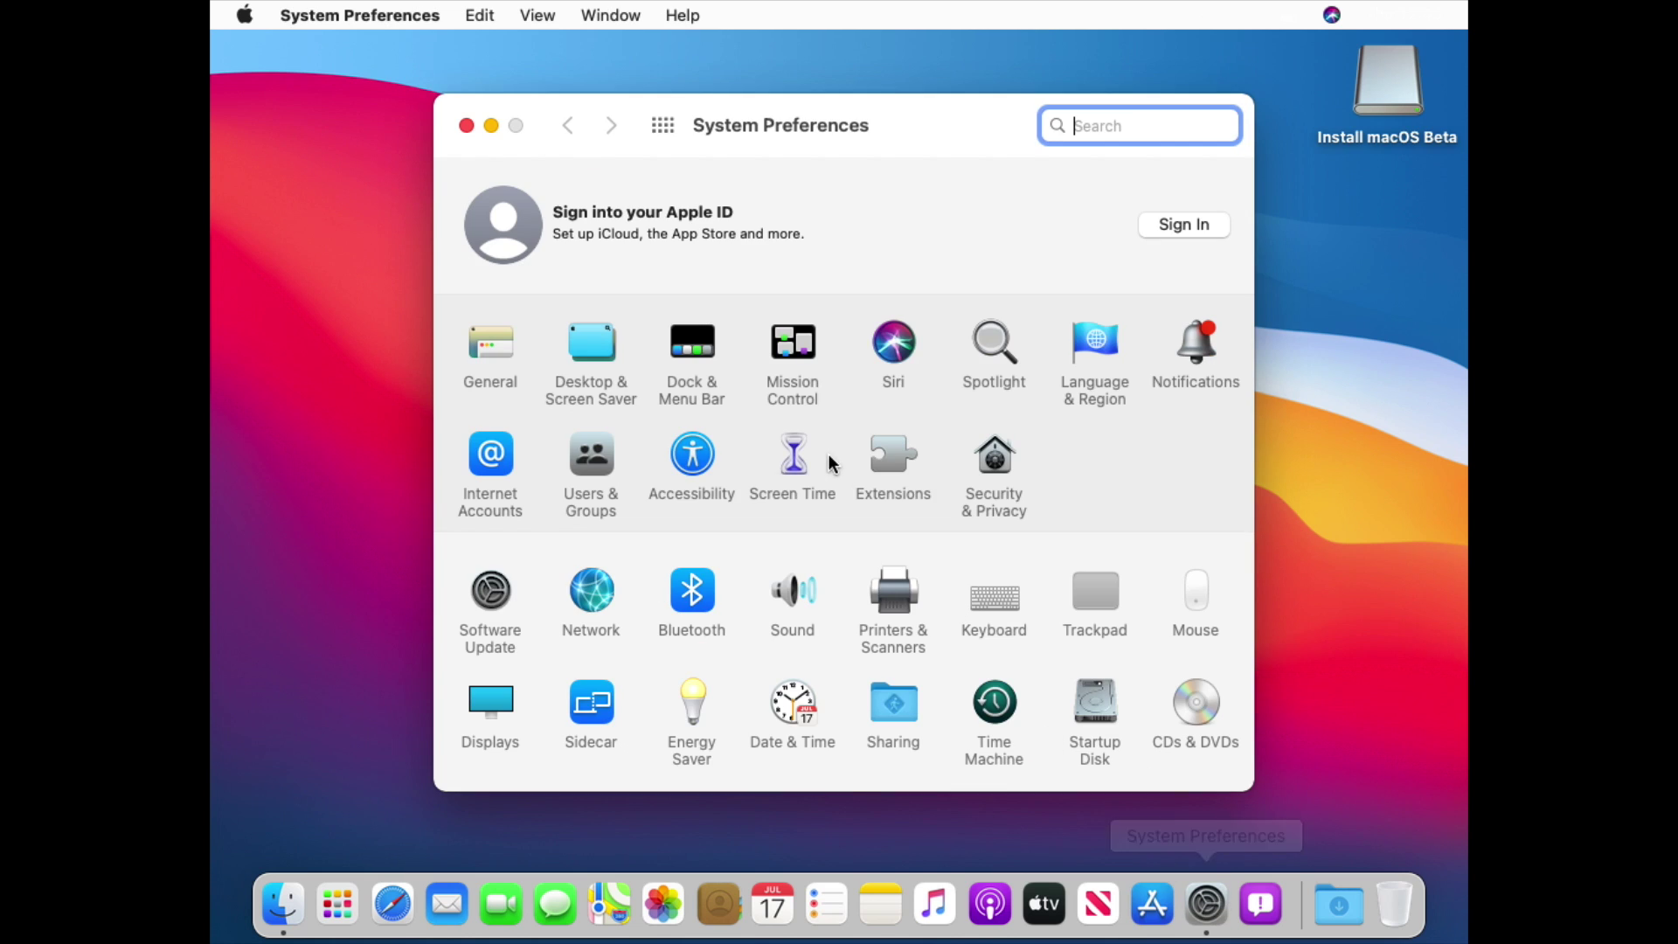
left_click(689, 373)
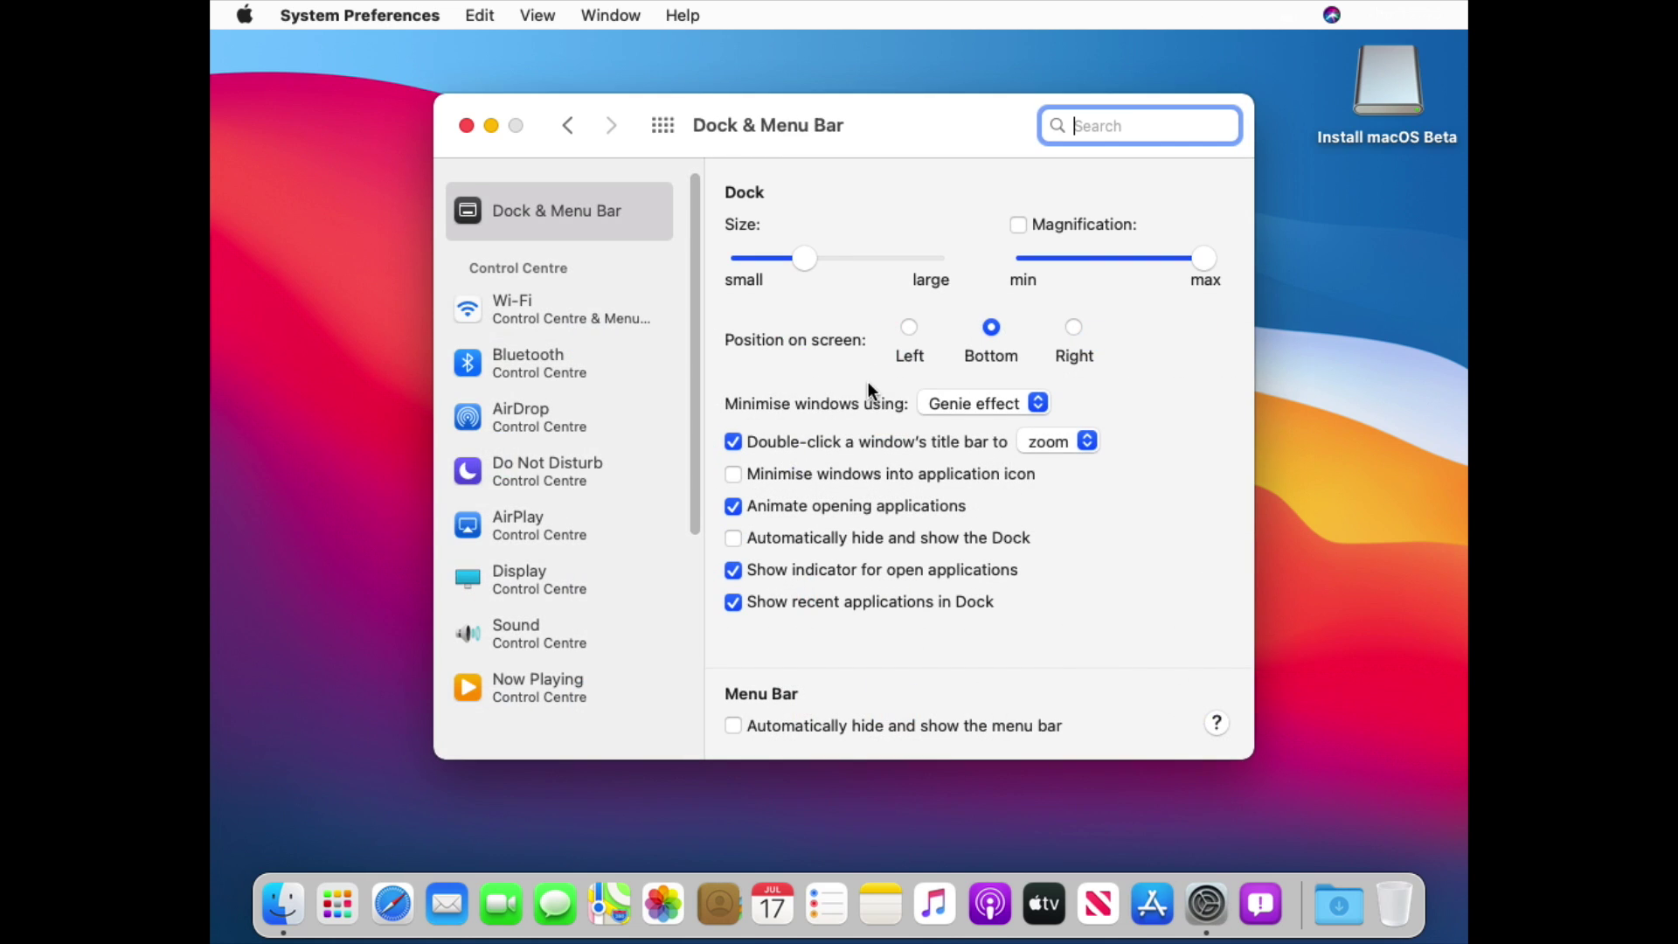
left_click(1019, 226)
- Set the system appearance to Dark in the General preferences and close System Preferences
left_click(664, 126)
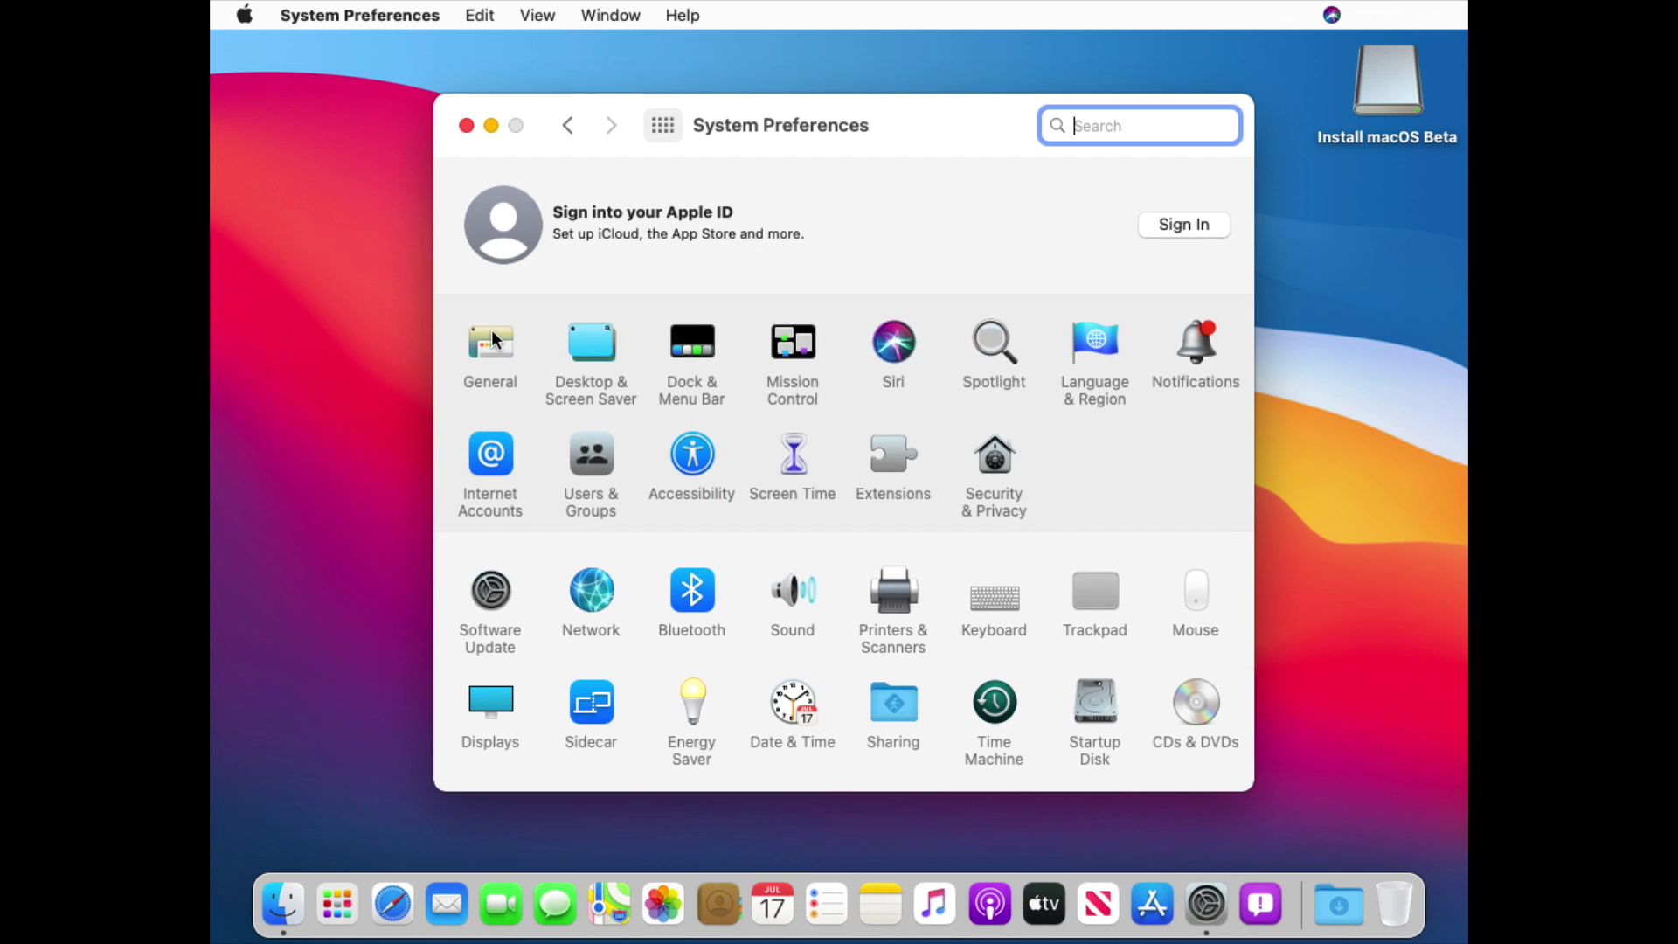
left_click(884, 231)
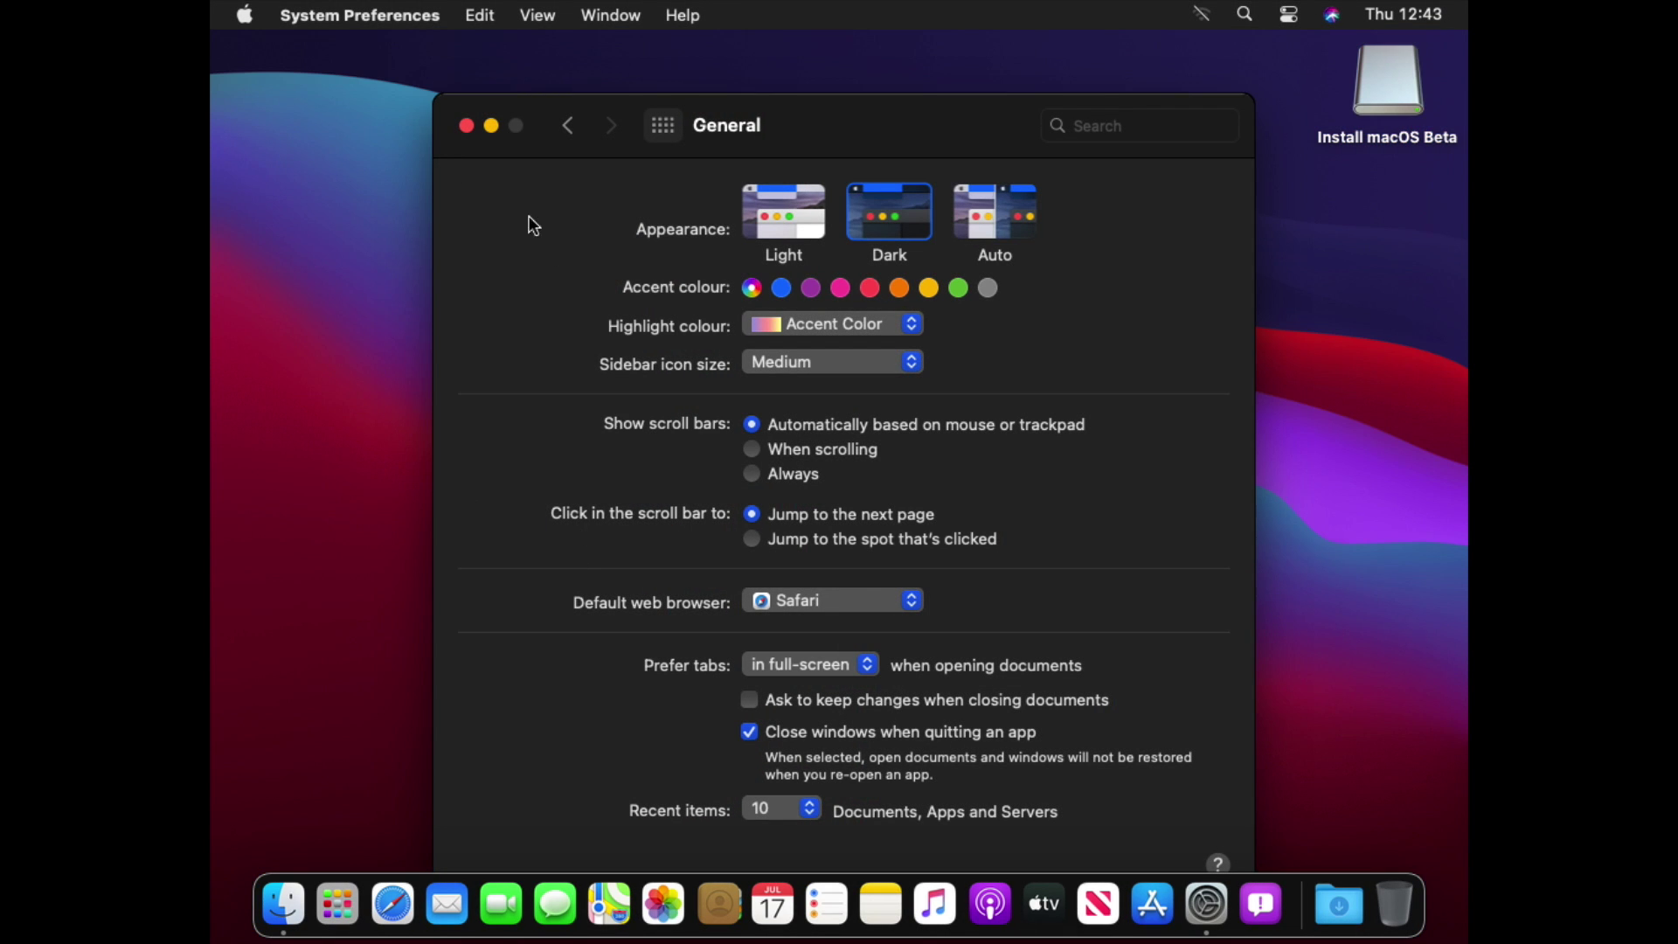
left_click(467, 126)
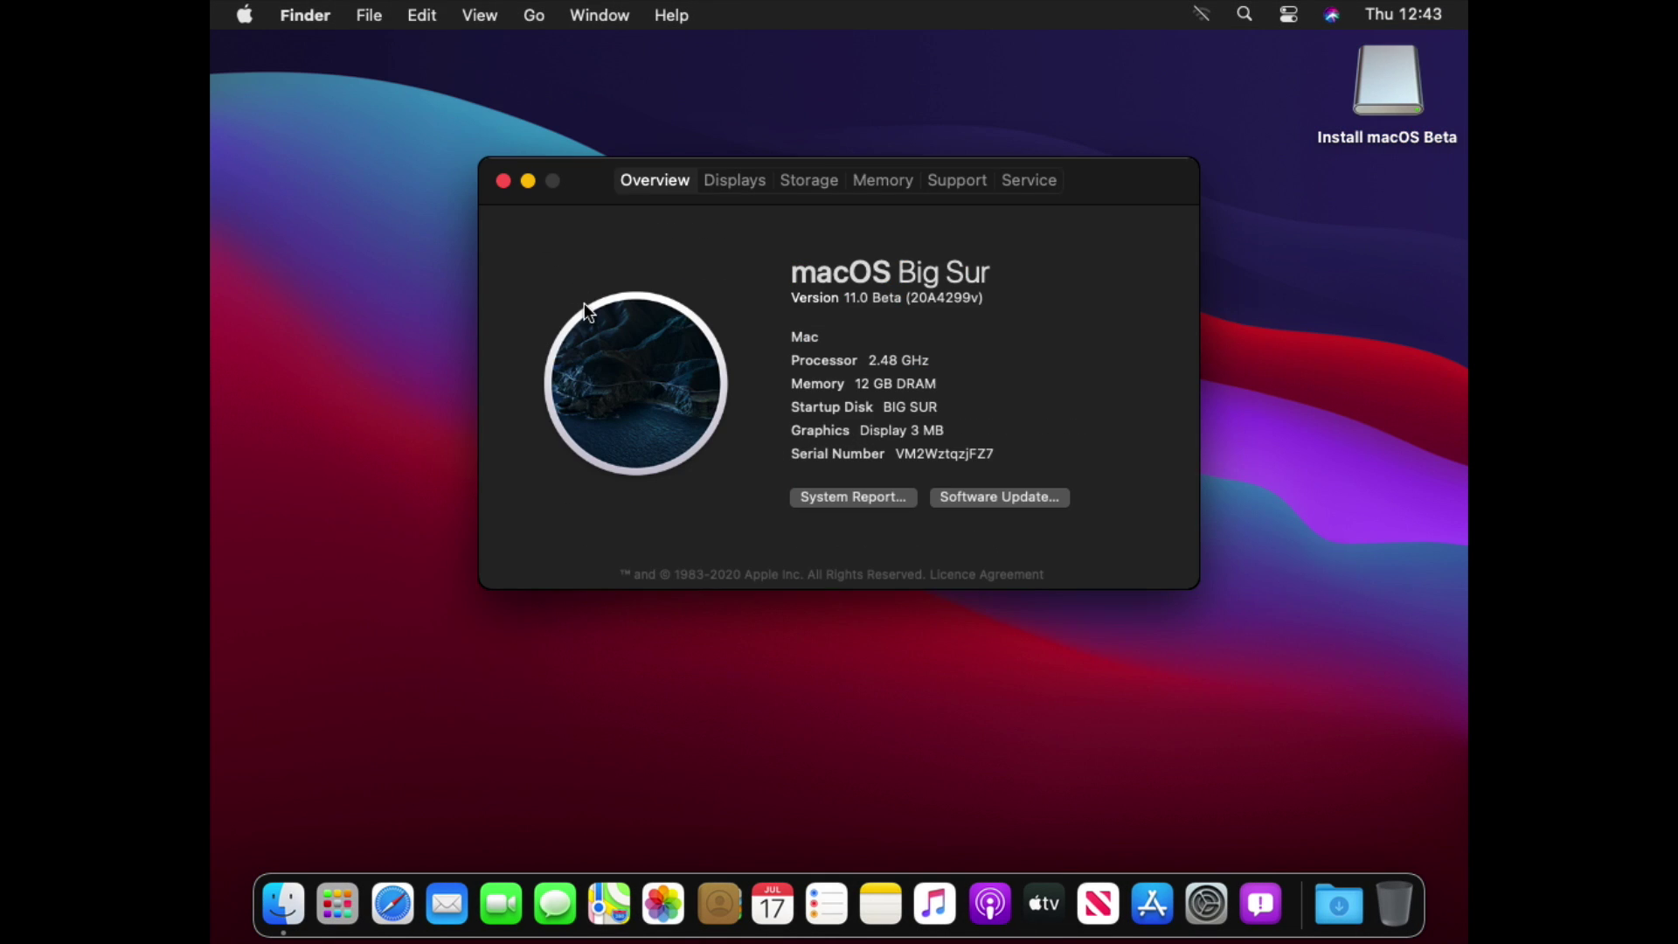